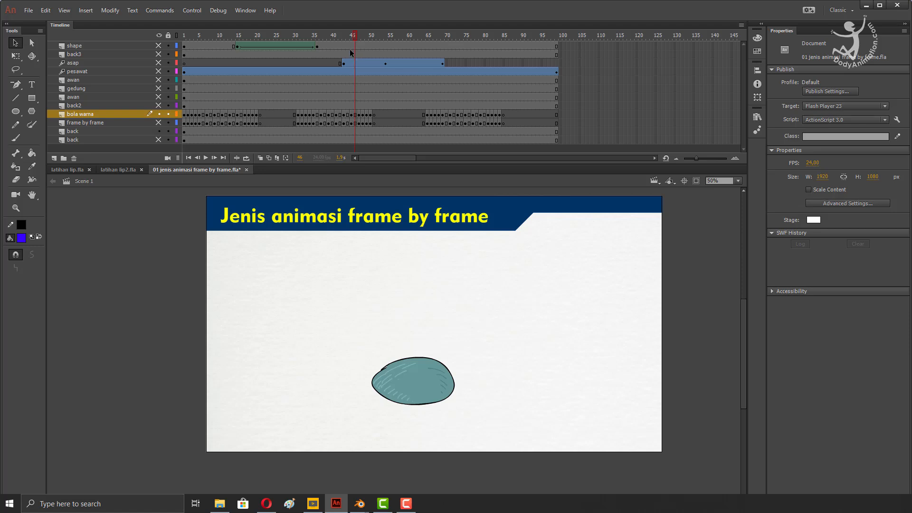
- Scrub through the frame-by-frame ball animation around frames 37 to 49
left_click(320, 35)
left_click_drag(320, 34, 367, 55)
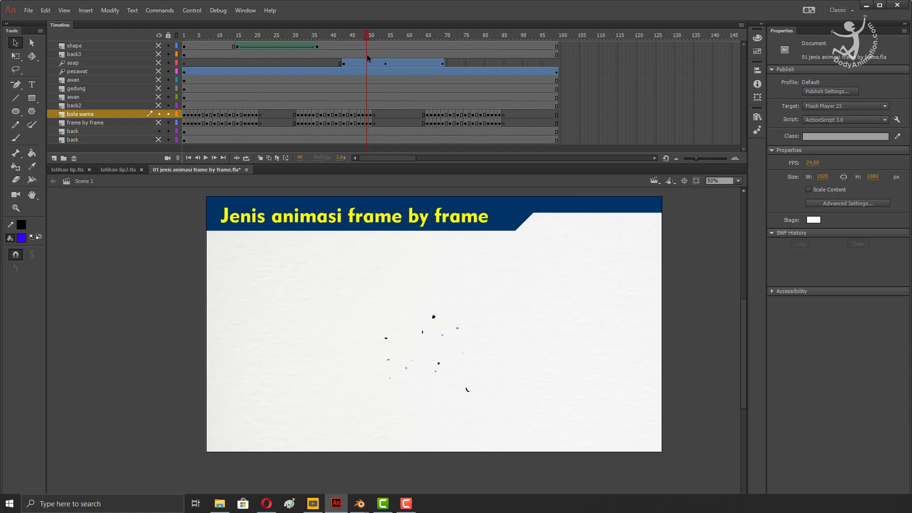
left_click(345, 35)
- Hide the bola warna layer and the back layer below frame by frame, and show the back2 and pesawat layers
left_click(159, 114)
left_click(158, 131)
left_click(158, 105)
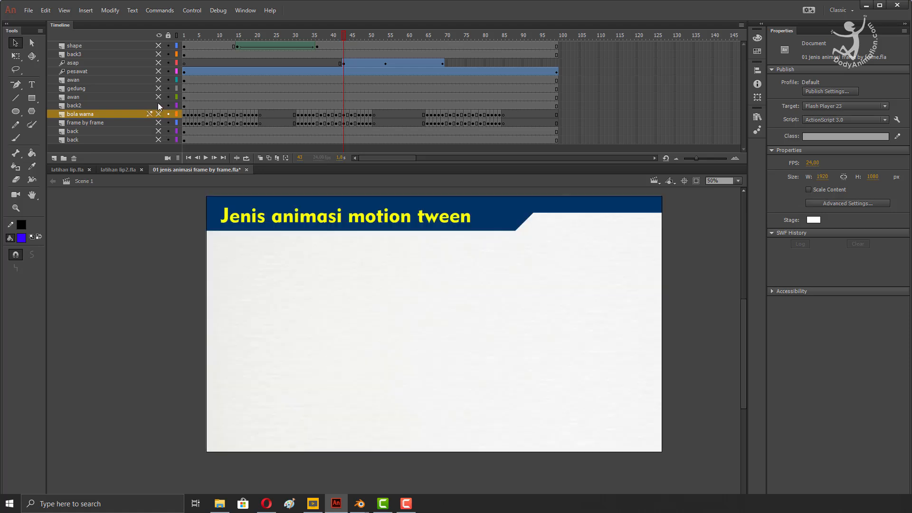
left_click(159, 71)
- Play the airplane's motion tween from frame 1 and return the playhead to frame 1
left_click_drag(233, 35, 183, 35)
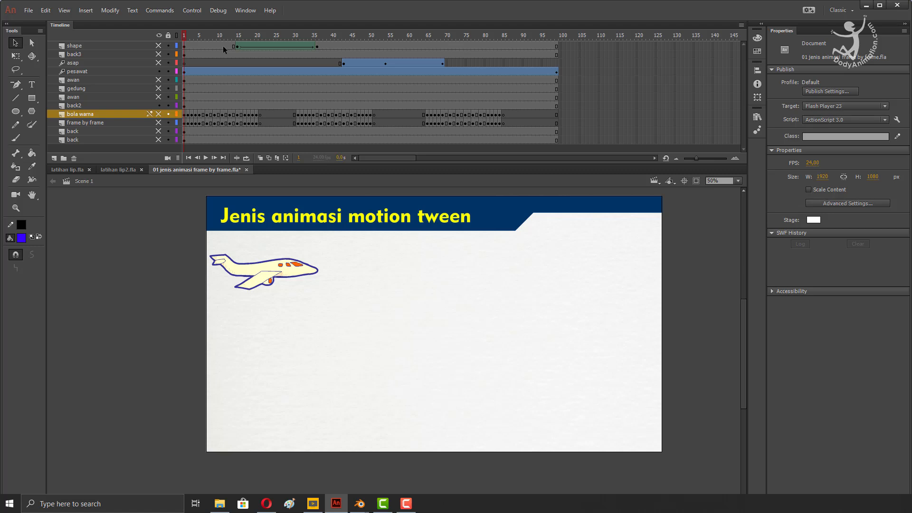
key("Return")
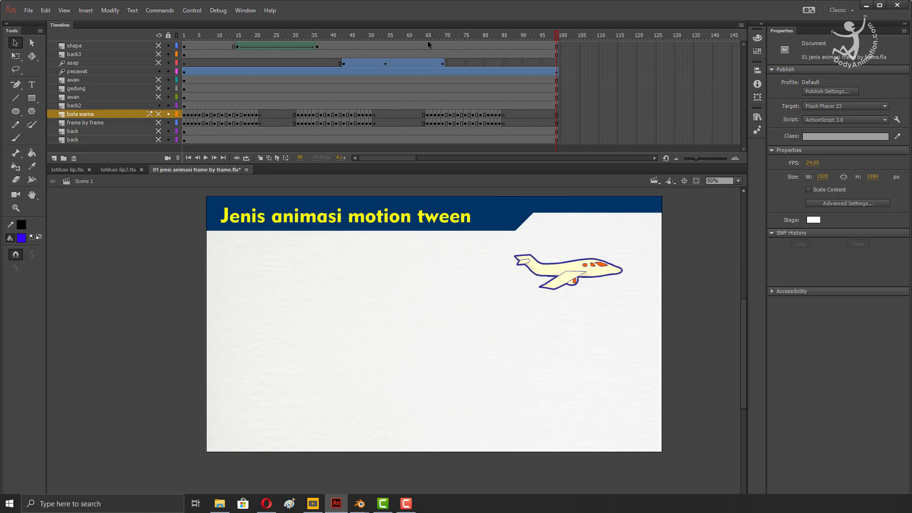
left_click_drag(429, 37, 178, 42)
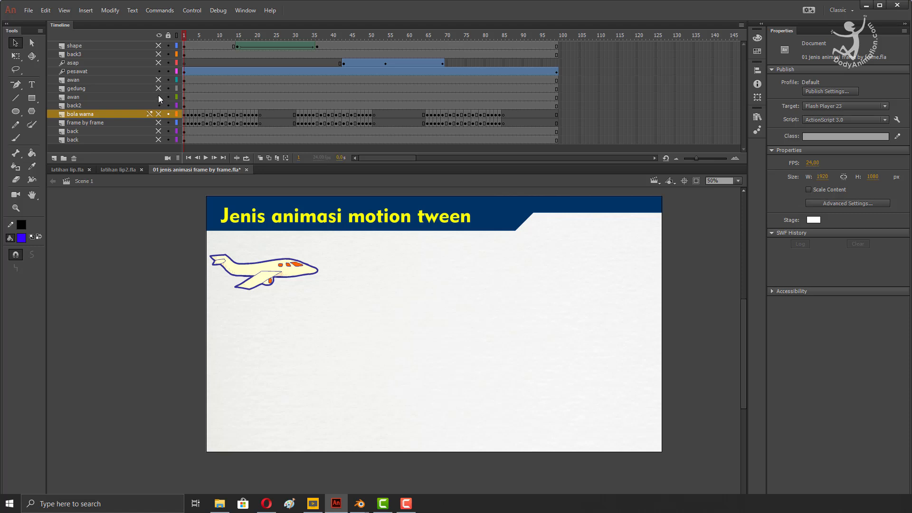
- Show the asap, gedung and both awan layers, and preview the airplane scene with its smoke, clouds and buildings
left_click_drag(158, 96, 157, 84)
left_click(158, 80)
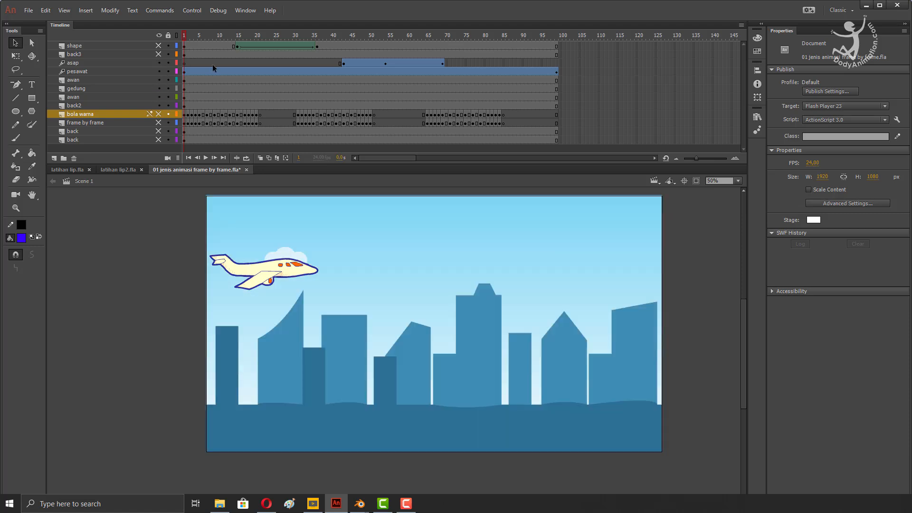
key("Return")
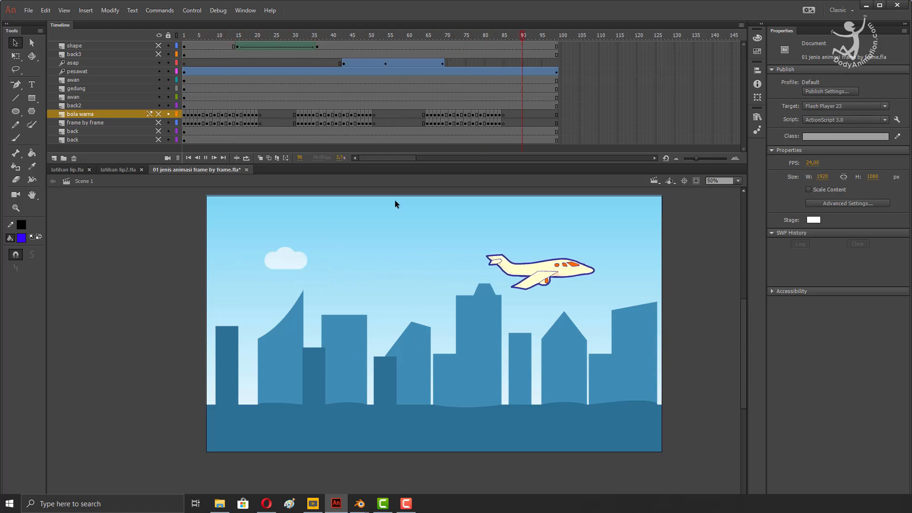
key("Return")
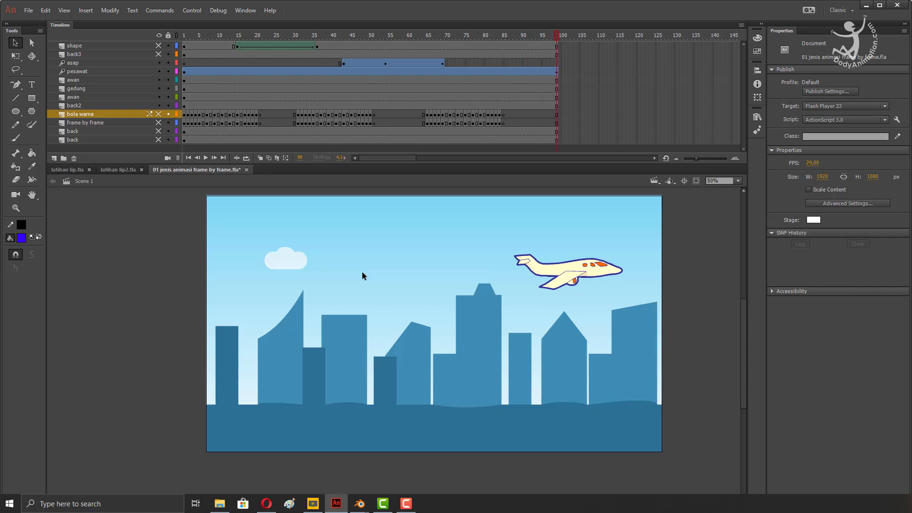
left_click_drag(346, 33, 373, 36)
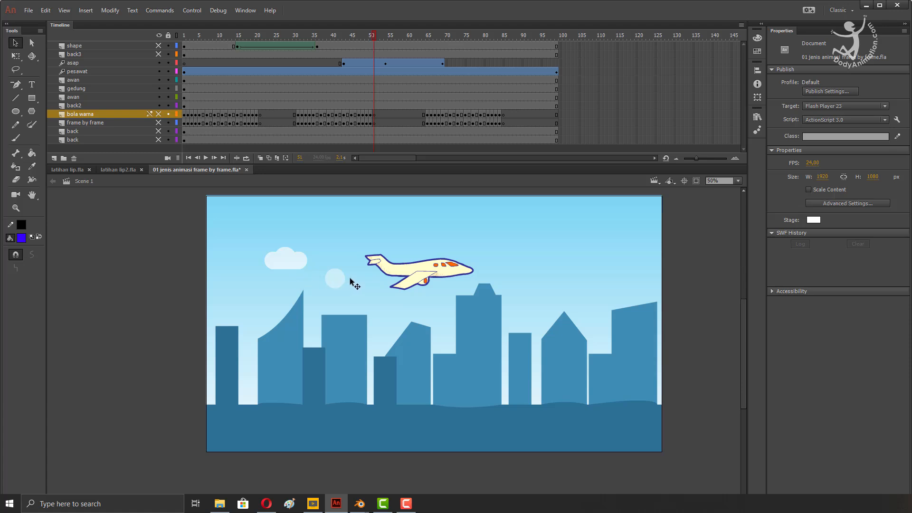
left_click_drag(376, 36, 455, 73)
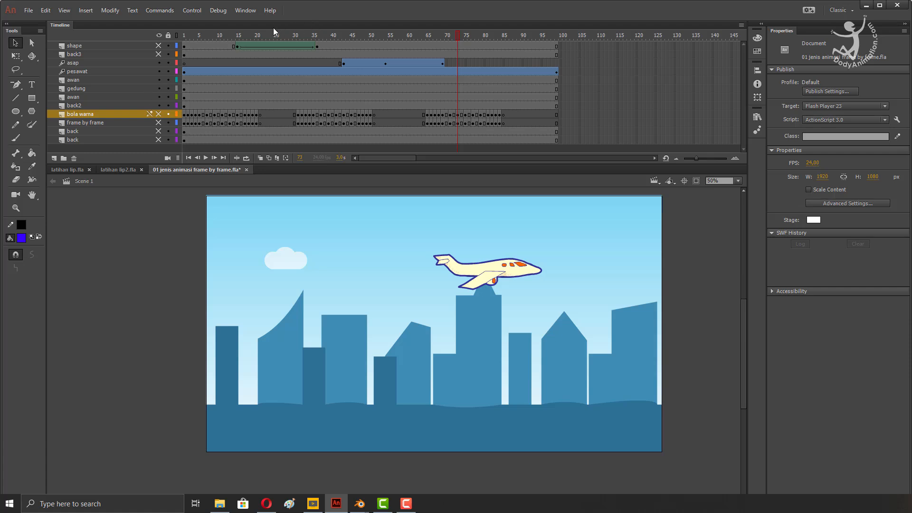
left_click_drag(275, 34, 159, 105)
- Show the back3 and shape layers, preview the worm-to-butterfly shape tween, and return to frame 1
key("Return")
left_click_drag(158, 56, 156, 44)
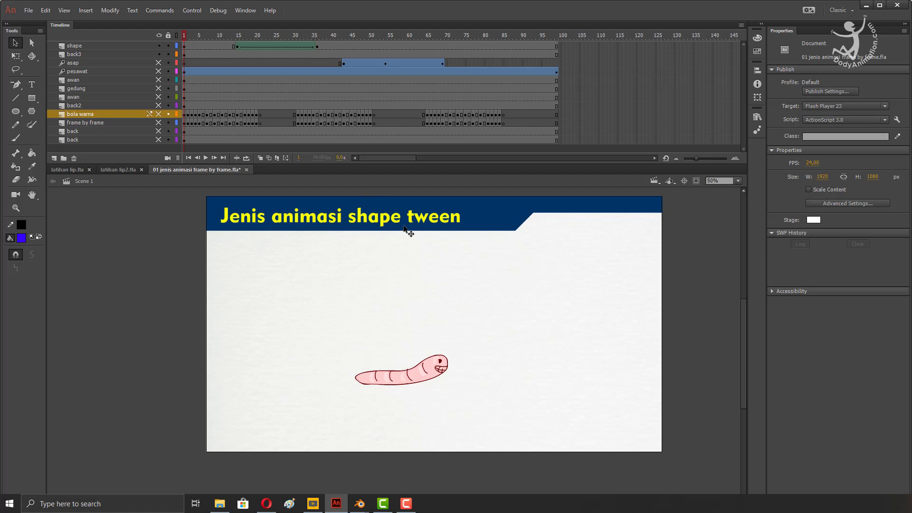
key("Return")
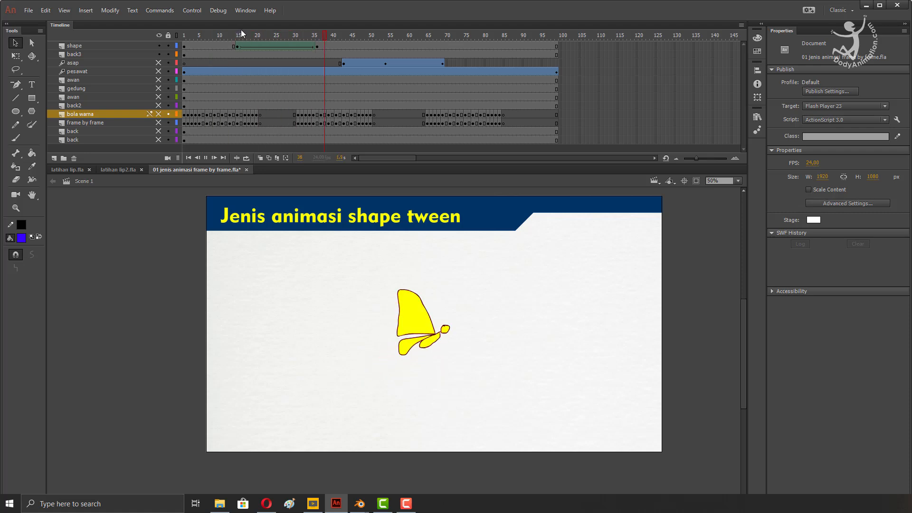
left_click_drag(244, 34, 343, 47)
left_click_drag(200, 35, 162, 39)
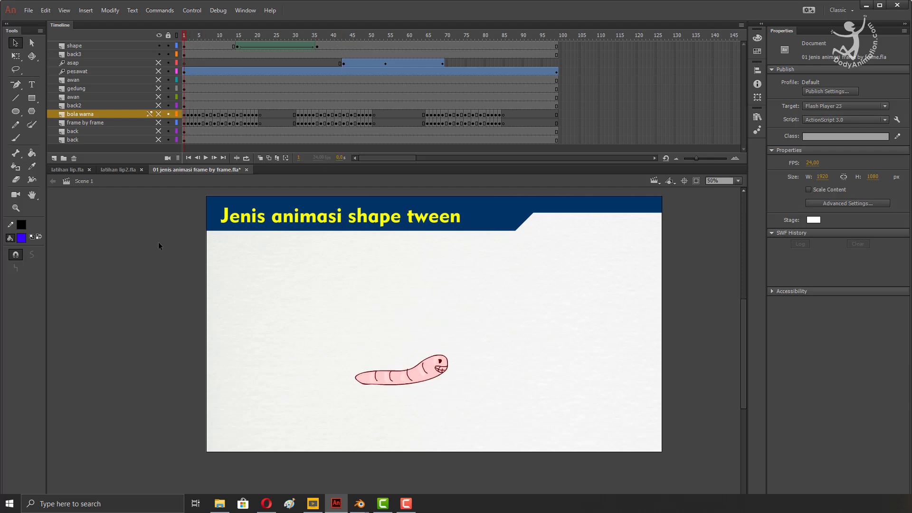
- Create a new ActionScript 3.0 document of 1920 x 1080 px at 24 fps
left_click(29, 10)
left_click(33, 18)
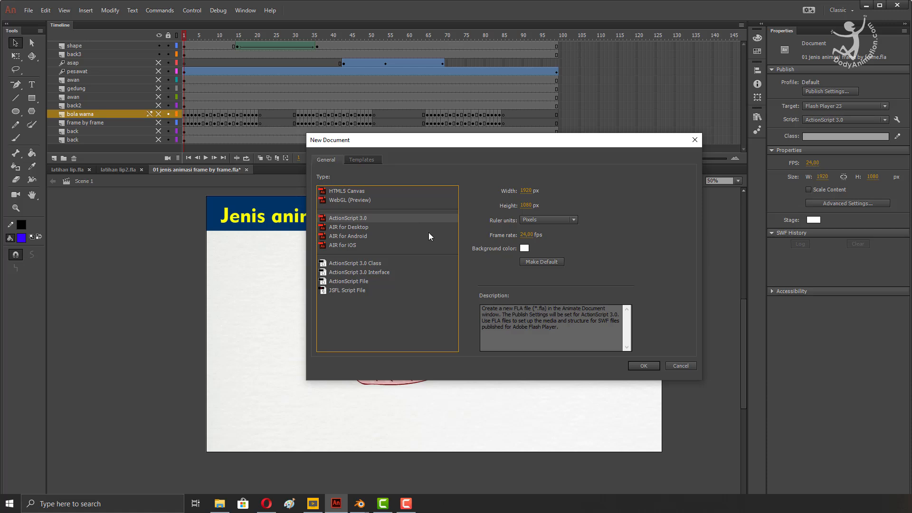
left_click(647, 365)
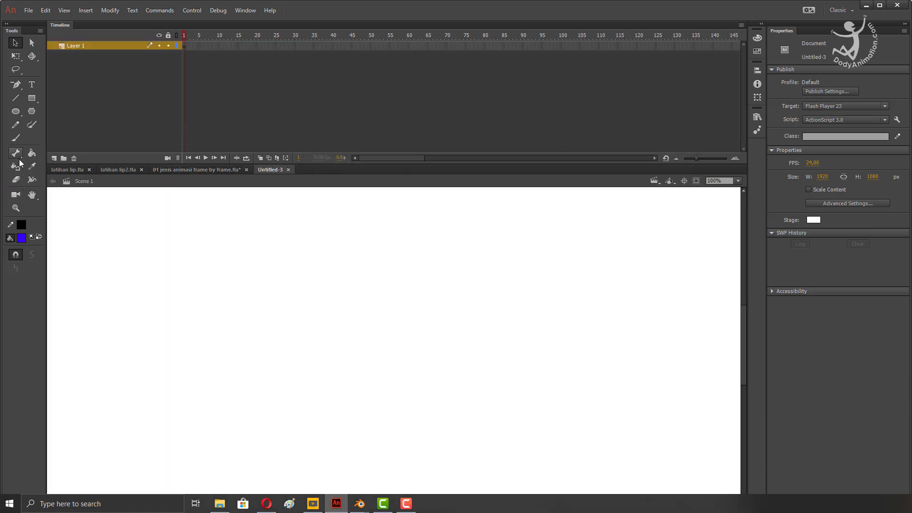
left_click(16, 208)
left_click(31, 254)
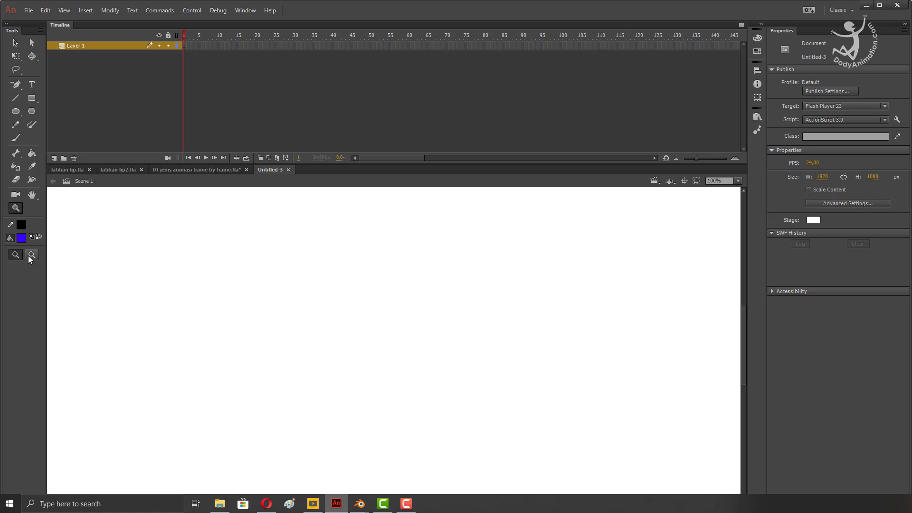
left_click(265, 314)
left_click_drag(446, 347, 416, 306)
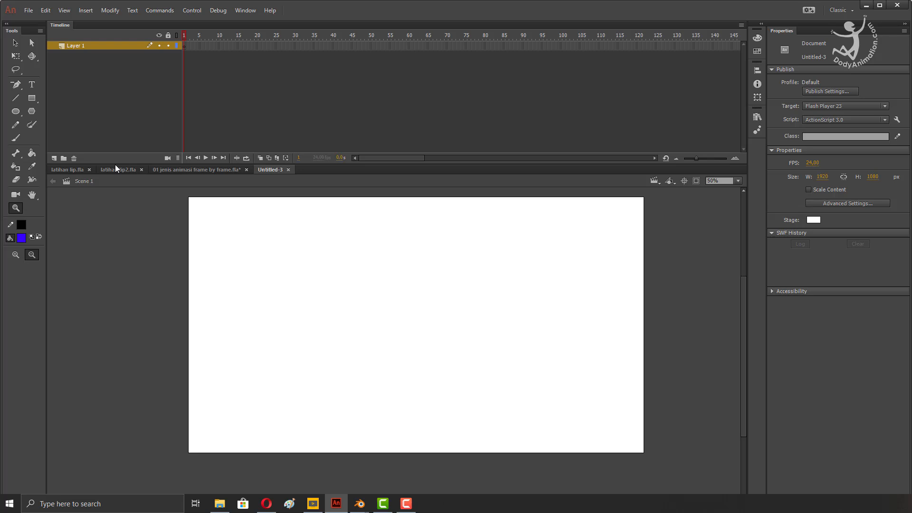
left_click(15, 42)
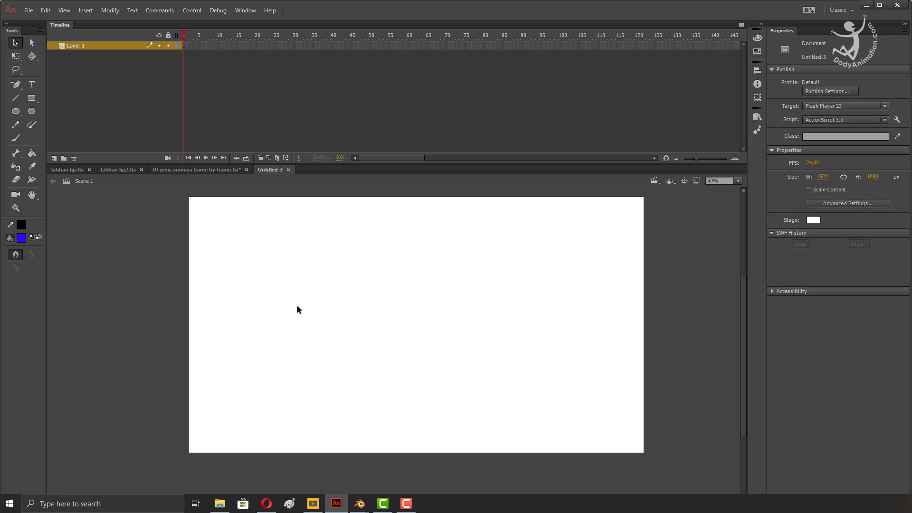
- Set up the Brush tool with a blue fill, the second-smallest brush size and pressure sensitivity turned on
left_click(16, 138)
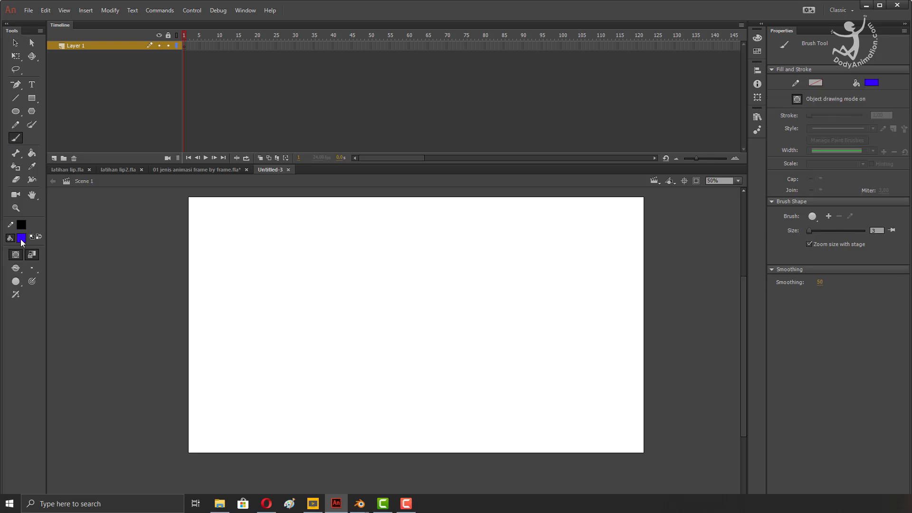
left_click(21, 237)
left_click(115, 304)
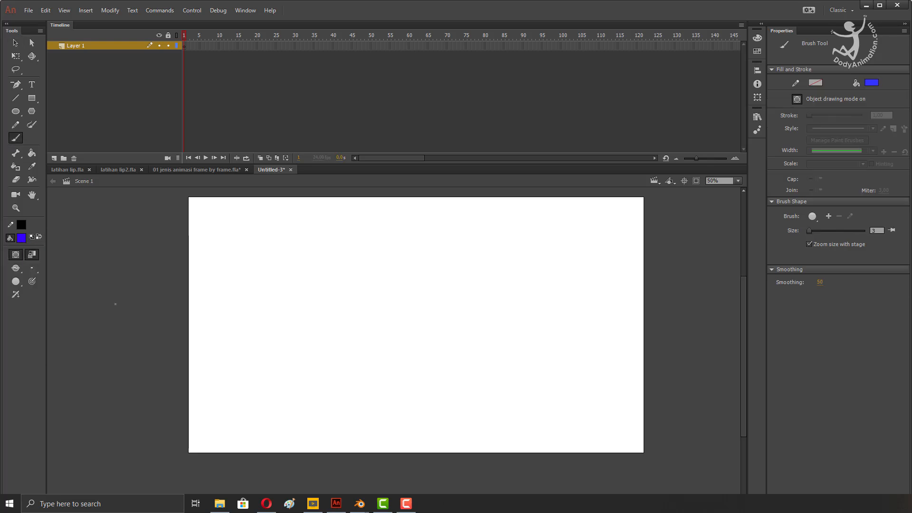
left_click(30, 270)
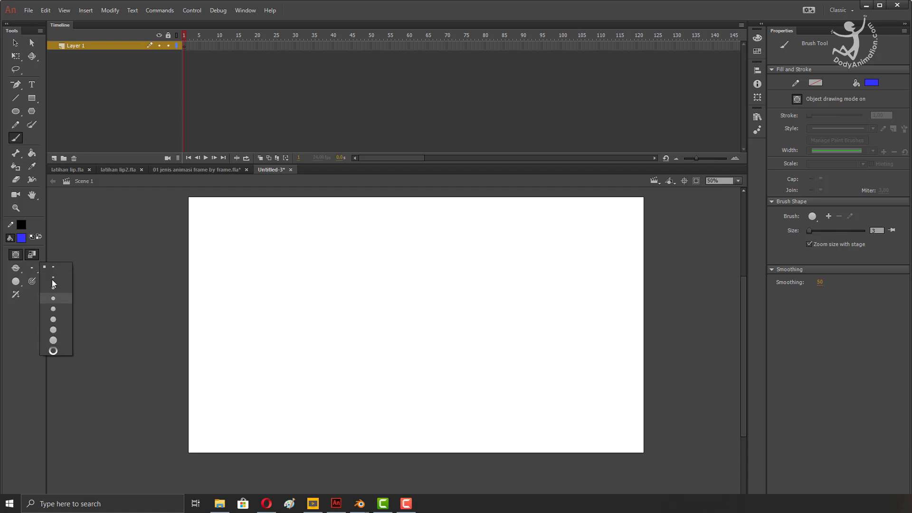
left_click(53, 279)
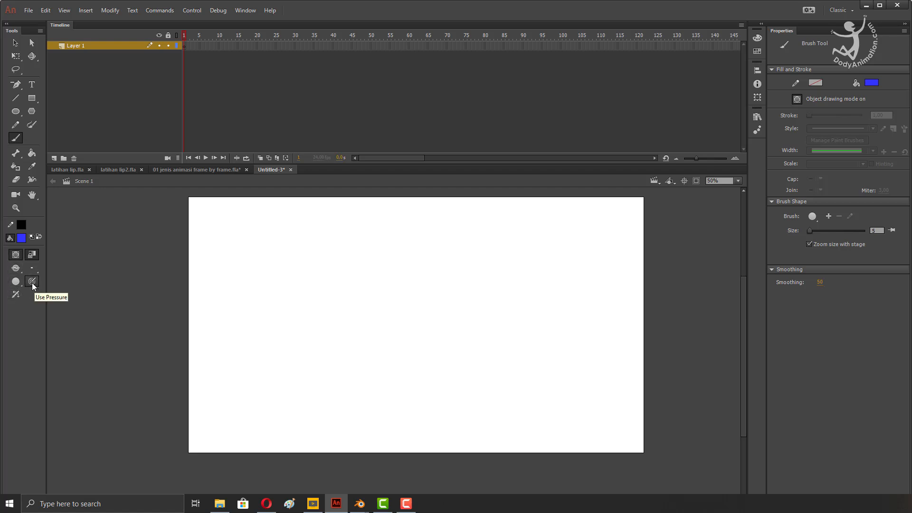
left_click(31, 281)
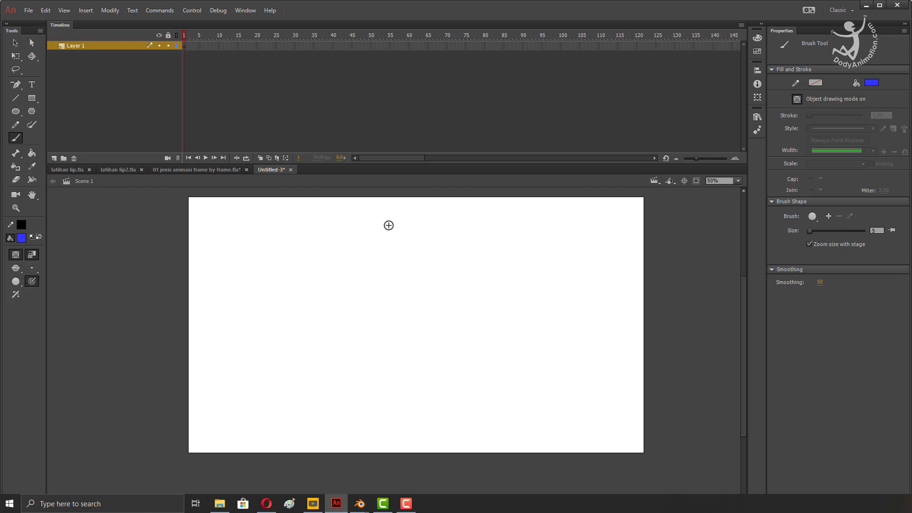
- Paint four diagonal pressure test strokes, the first thin and the others with a larger brush, and delete them all
left_click_drag(444, 220, 352, 381)
left_click(32, 268)
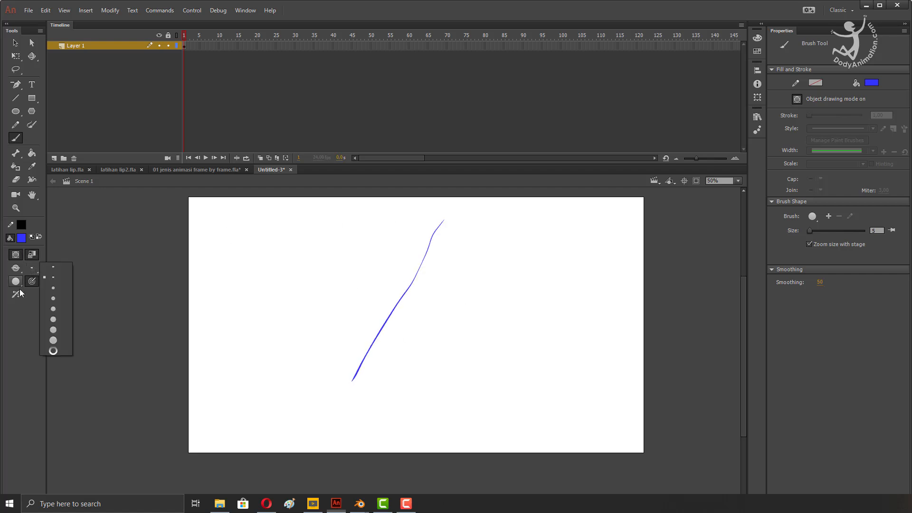
left_click(55, 334)
left_click_drag(476, 241, 417, 439)
left_click_drag(557, 259, 494, 427)
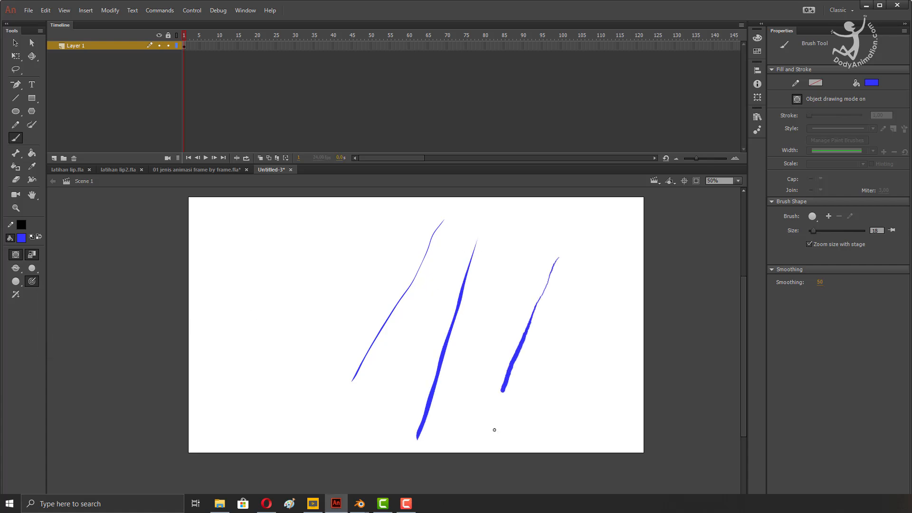
mouse_move(516, 269)
left_mouse_down()
mouse_move(483, 331)
mouse_move(450, 436)
left_mouse_up()
key("v")
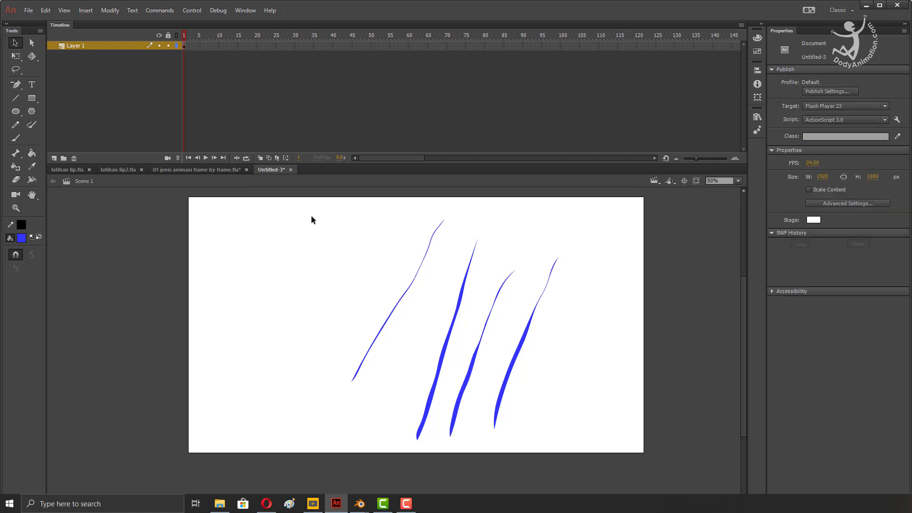
left_click_drag(300, 202, 637, 446)
key("Delete")
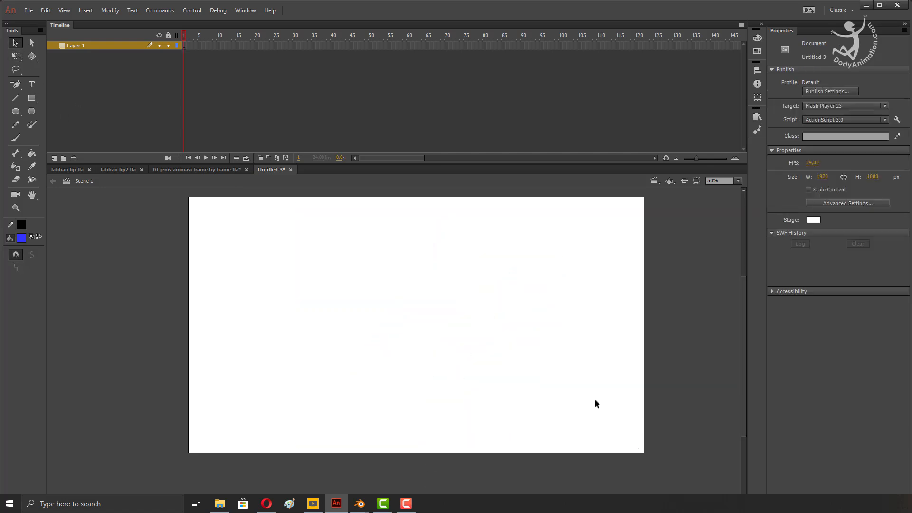
- Draw a blue circle outline at the top centre of the stage with the smallest brush size
left_click(15, 138)
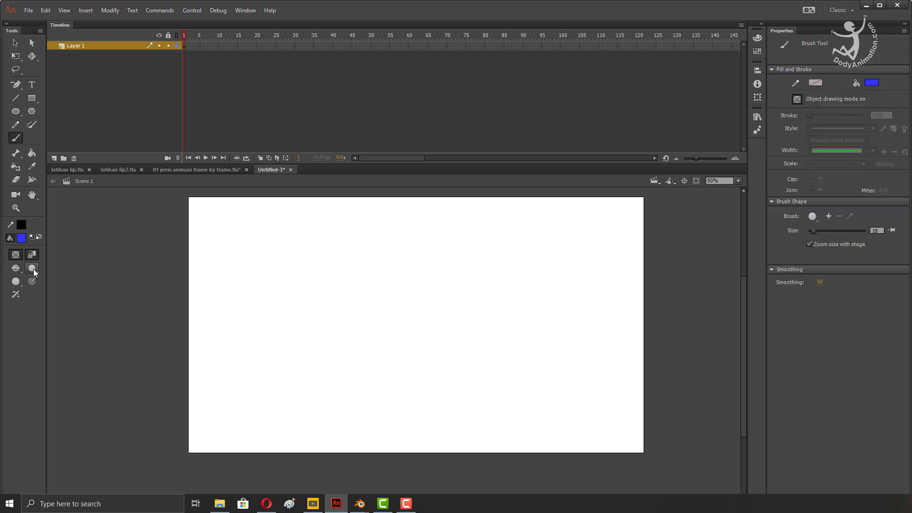
left_click(32, 269)
left_click(55, 269)
mouse_move(401, 210)
left_mouse_down()
mouse_move(386, 242)
mouse_move(425, 242)
mouse_move(422, 213)
mouse_move(387, 210)
left_mouse_up()
- Rename Layer 1 to "bola"
double_click(75, 47)
type("bola")
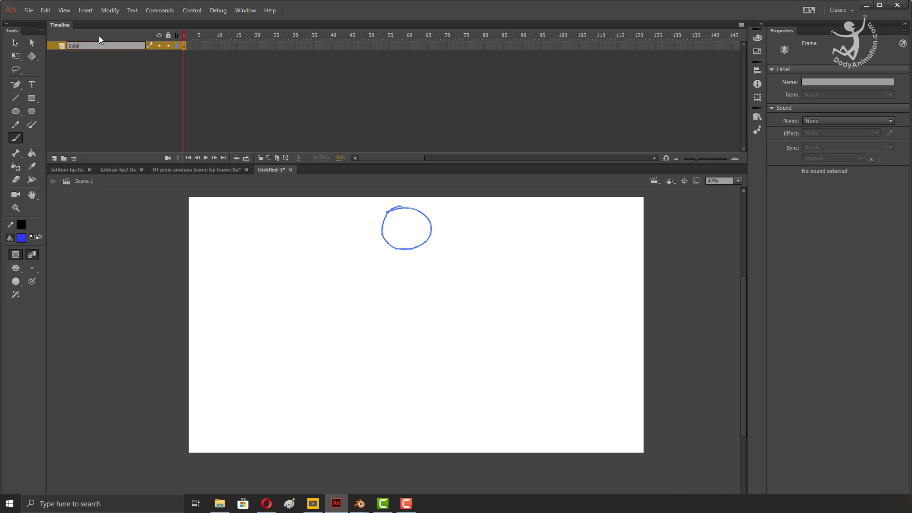
key("Return")
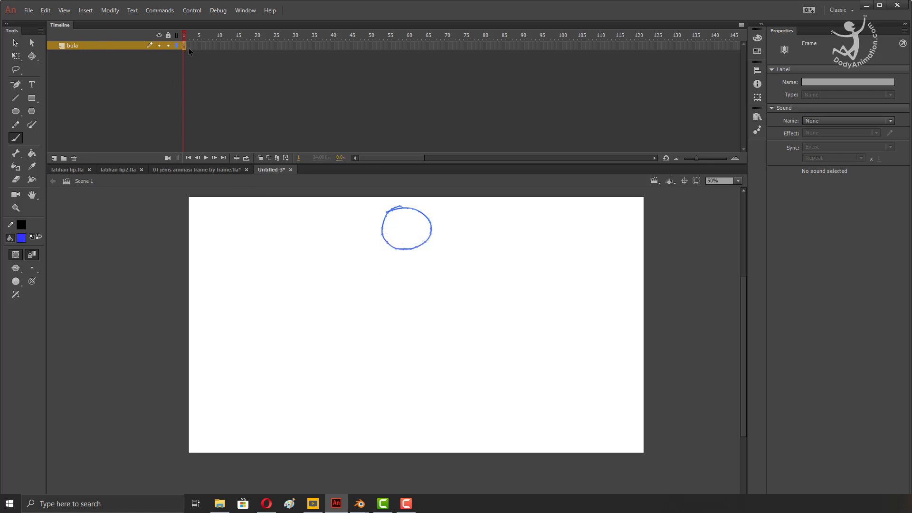
- Insert a blank keyframe at frame 3 of the bola layer
left_click(192, 47)
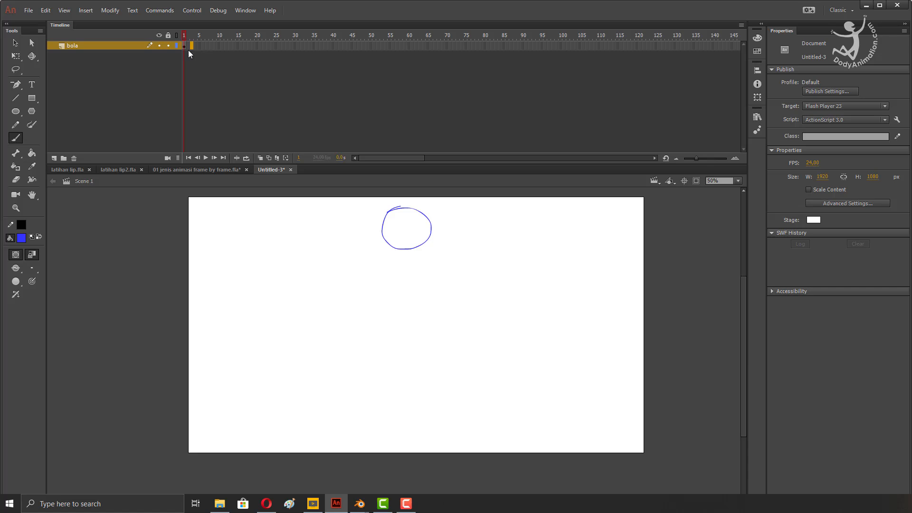
key("F7")
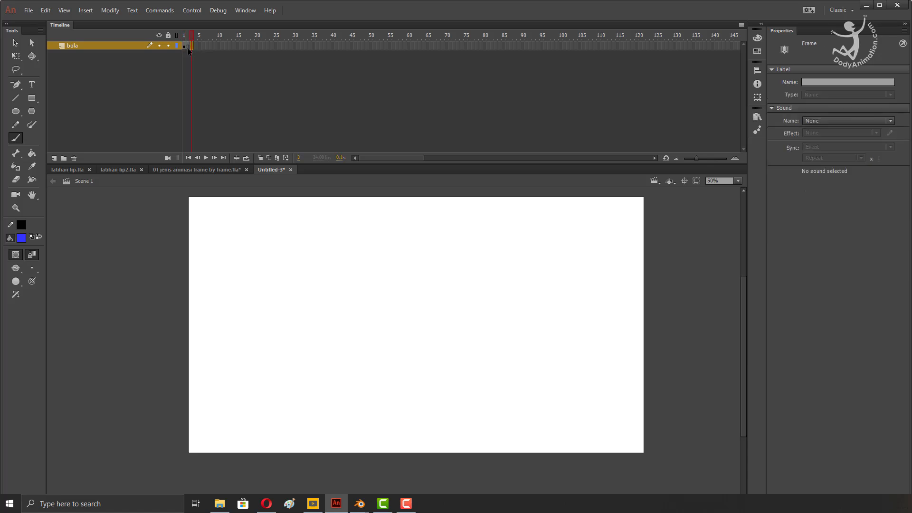
right_click(190, 47)
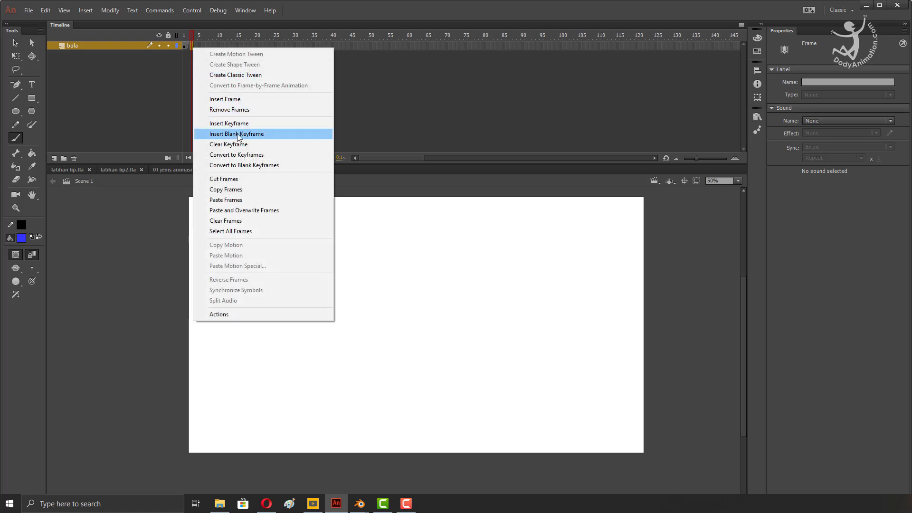
left_click(156, 238)
left_click(190, 46)
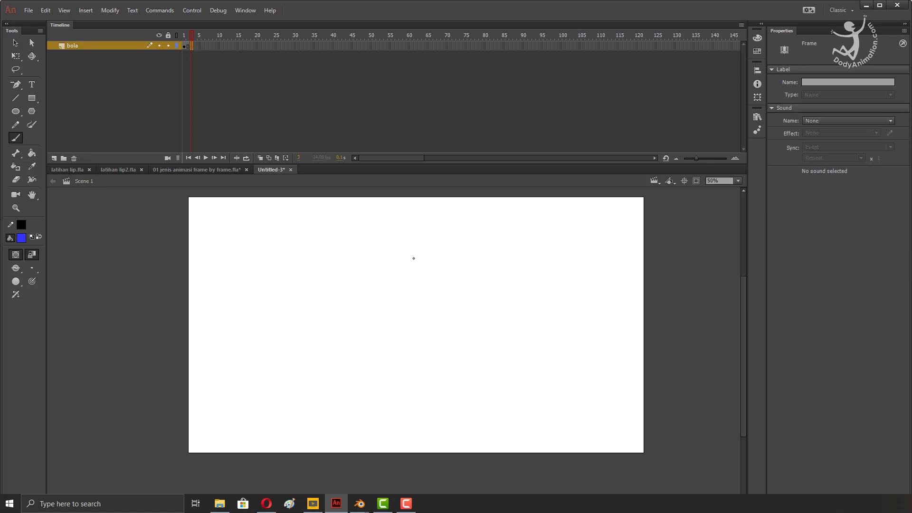
- Turn on onion skinning and draw a vertically stretched ball outline in frame 3, just below the first circle
left_click(261, 158)
mouse_move(400, 261)
left_mouse_down()
mouse_move(386, 293)
mouse_move(436, 295)
mouse_move(392, 261)
mouse_move(386, 313)
mouse_move(428, 270)
mouse_move(391, 266)
left_mouse_up()
key("ctrl+z")
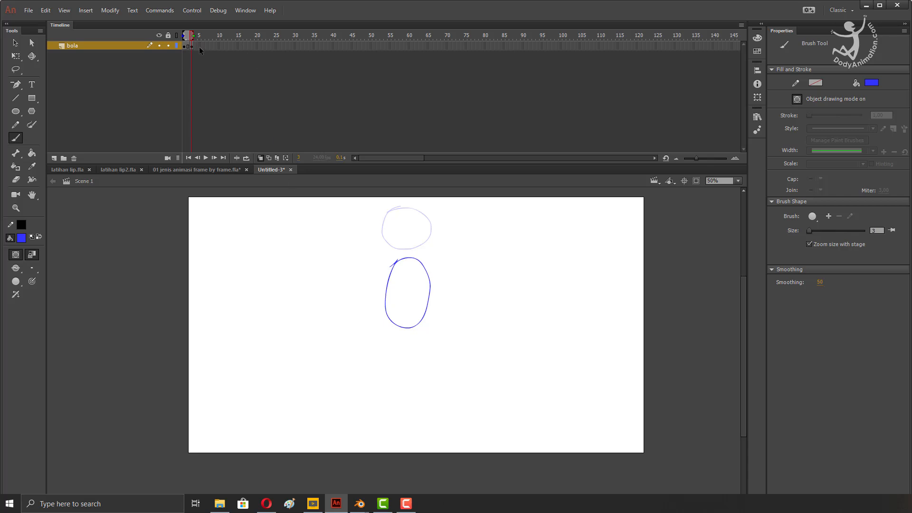
- Insert a blank keyframe at frame 5 of the bola layer and draw a narrower, vertically stretched ball below the previous one
left_click(199, 47)
right_click(199, 47)
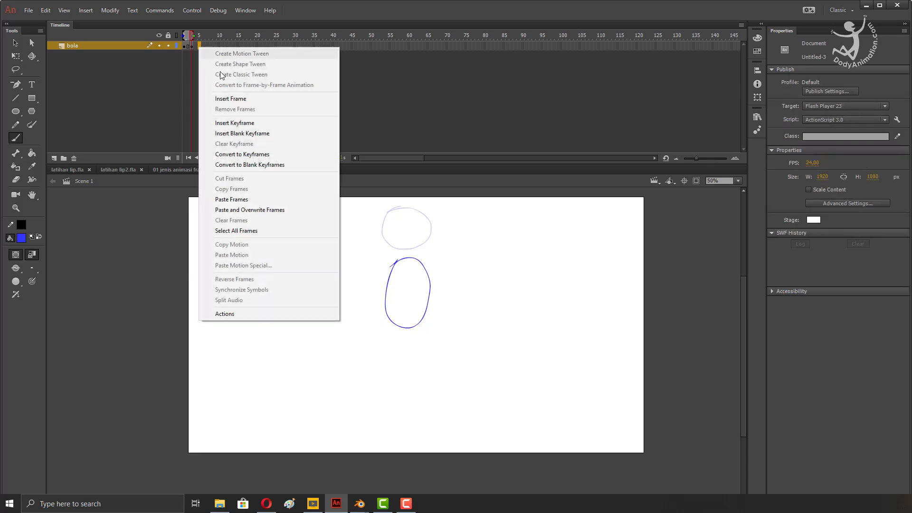
left_click(248, 133)
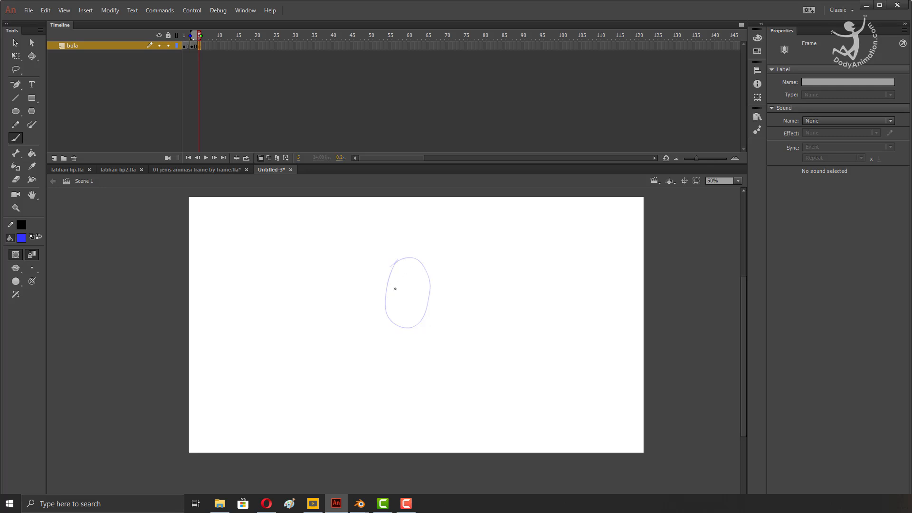
mouse_move(403, 309)
left_mouse_down()
mouse_move(393, 379)
mouse_move(414, 398)
mouse_move(420, 328)
mouse_move(390, 347)
mouse_move(410, 386)
mouse_move(424, 341)
mouse_move(403, 311)
left_mouse_up()
key("ctrl+z")
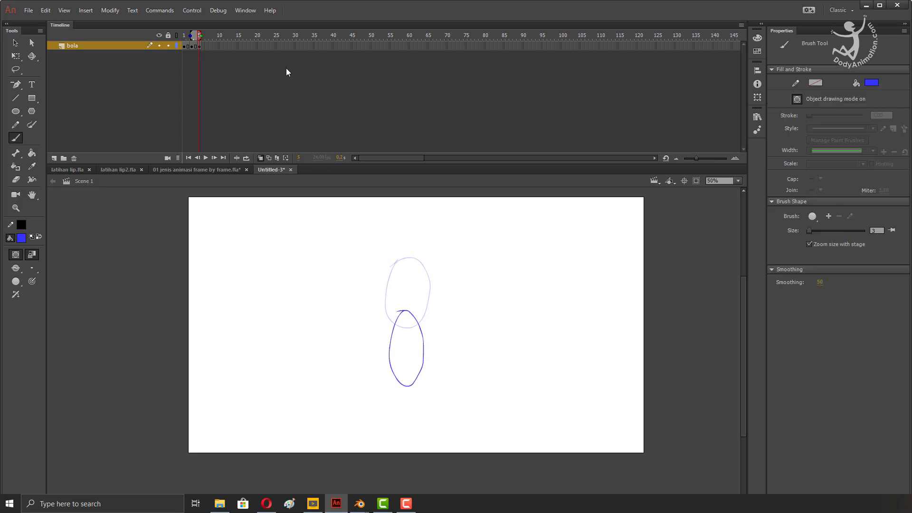
- Insert a blank keyframe at frame 7 and draw a slightly shorter oval ball just above the stage's bottom edge
left_click(208, 46)
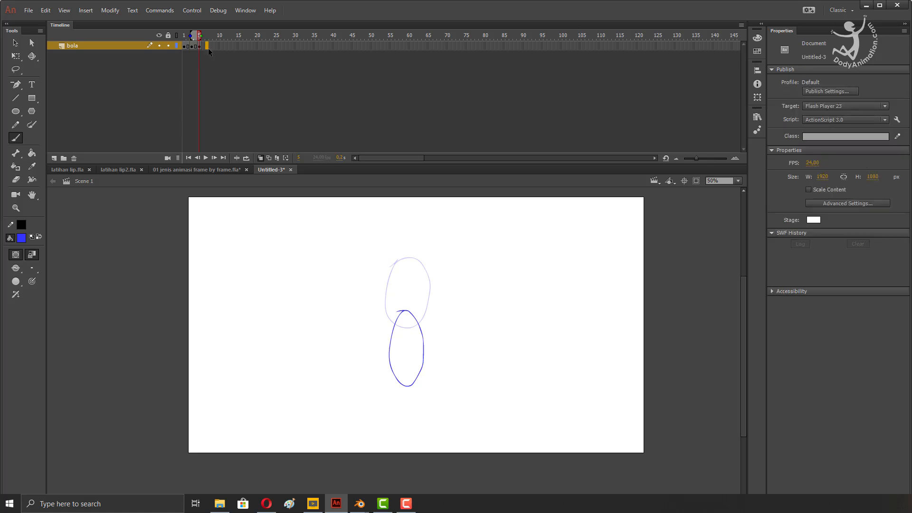
key("F7")
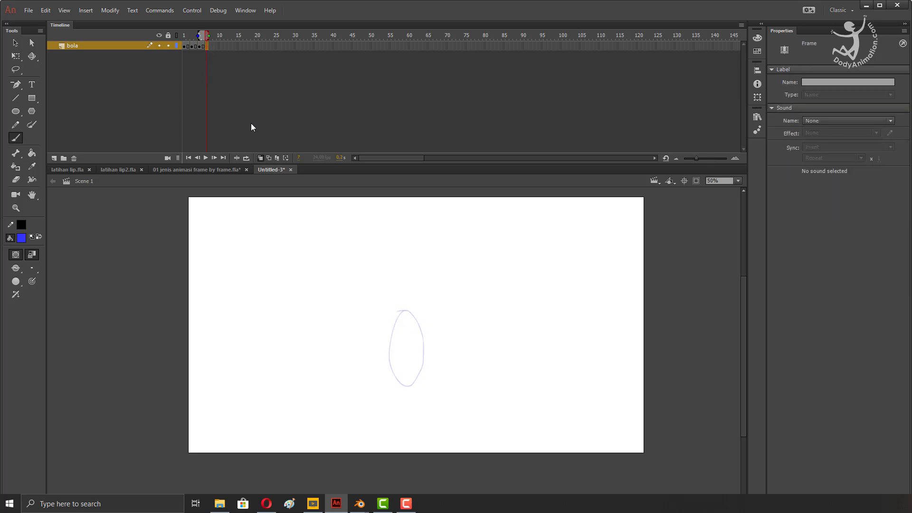
mouse_move(400, 357)
left_mouse_down()
mouse_move(392, 417)
mouse_move(421, 386)
mouse_move(395, 365)
left_mouse_up()
key("ctrl+z")
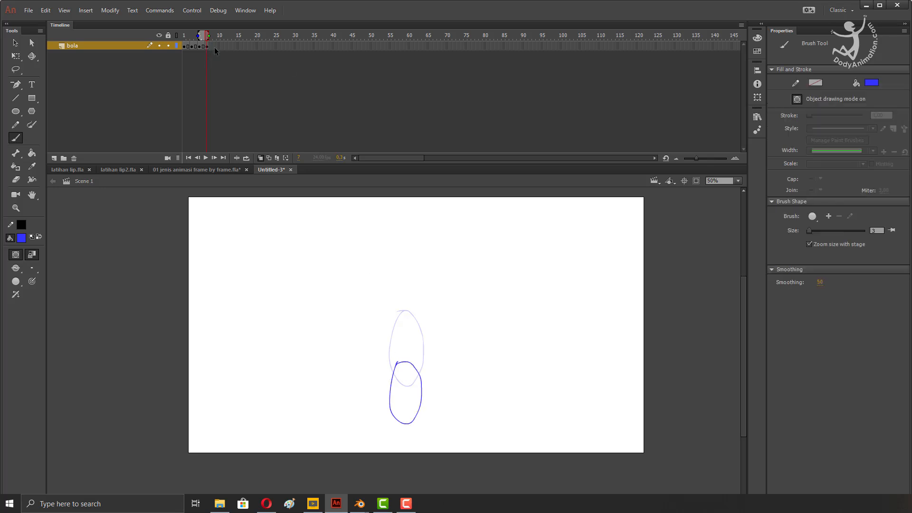
- Insert a blank keyframe at frame 9 and draw a flattened ball on the stage's bottom edge with short impact lines on both sides
left_click(214, 46)
key("F7")
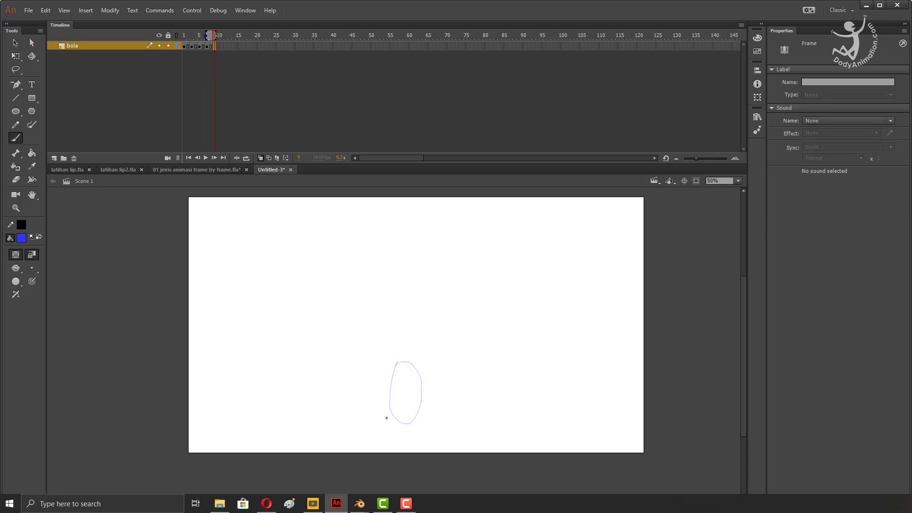
mouse_move(407, 427)
left_mouse_down()
mouse_move(356, 443)
mouse_move(448, 440)
mouse_move(407, 430)
mouse_move(368, 446)
mouse_move(442, 443)
mouse_move(390, 432)
mouse_move(401, 430)
mouse_move(473, 434)
mouse_move(476, 447)
left_mouse_up()
key("ctrl+z")
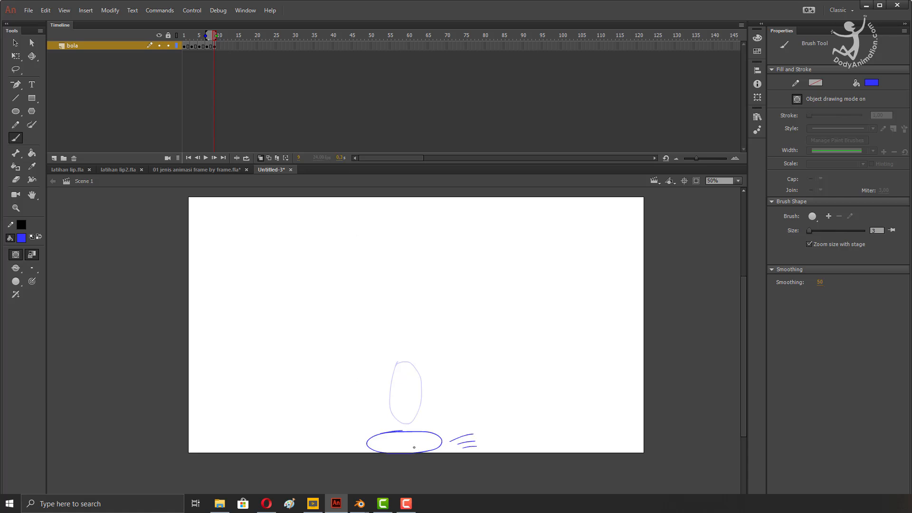
key("ctrl+z")
key("ctrl+z")
key("ctrl+z")
left_click_drag(354, 444, 346, 445)
left_click_drag(353, 449, 346, 450)
- Insert a blank keyframe at frame 11 and draw a pear-shaped ball rising from the flattened one
left_click(221, 46)
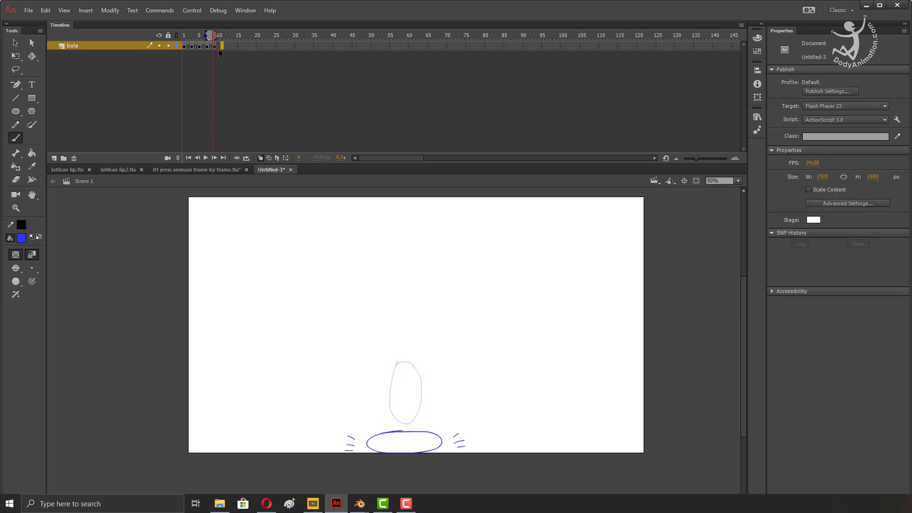
key("F7")
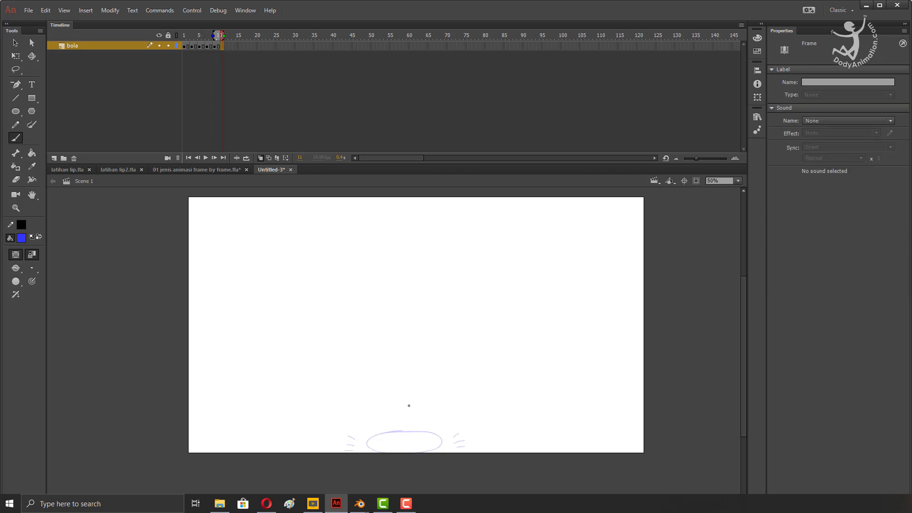
mouse_move(399, 404)
left_mouse_down()
mouse_move(386, 441)
mouse_move(405, 450)
mouse_move(421, 445)
mouse_move(406, 399)
left_mouse_up()
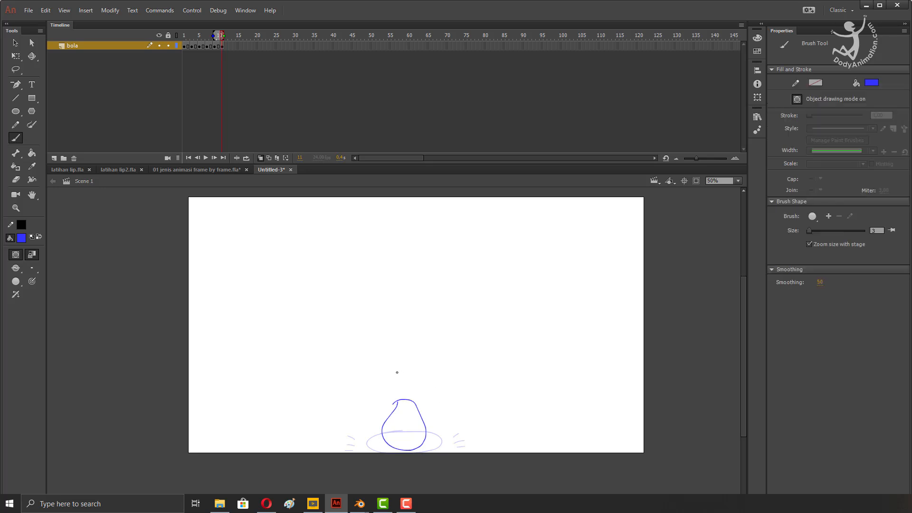
- Insert a blank keyframe at frame 13 and draw a narrow, upright ball higher than the pear-shaped one
left_click(229, 46)
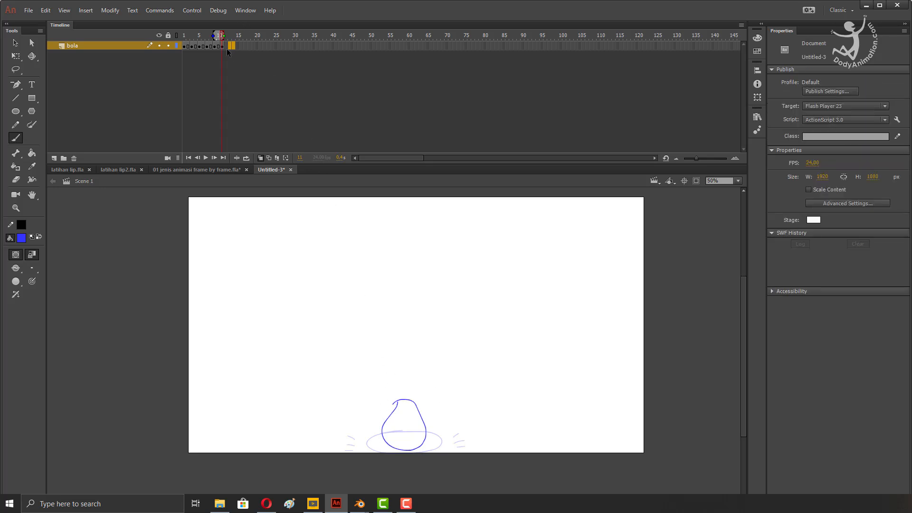
key("F7")
mouse_move(391, 357)
left_mouse_down()
mouse_move(354, 354)
mouse_move(411, 371)
mouse_move(441, 351)
mouse_move(373, 340)
mouse_move(390, 370)
mouse_move(438, 357)
mouse_move(424, 336)
mouse_move(394, 337)
left_mouse_up()
left_click(232, 56)
- Insert a blank keyframe at frame 15 and draw a wide, flattened ball over the top of the previous one
left_click(237, 46)
key("F7")
key("ctrl+z")
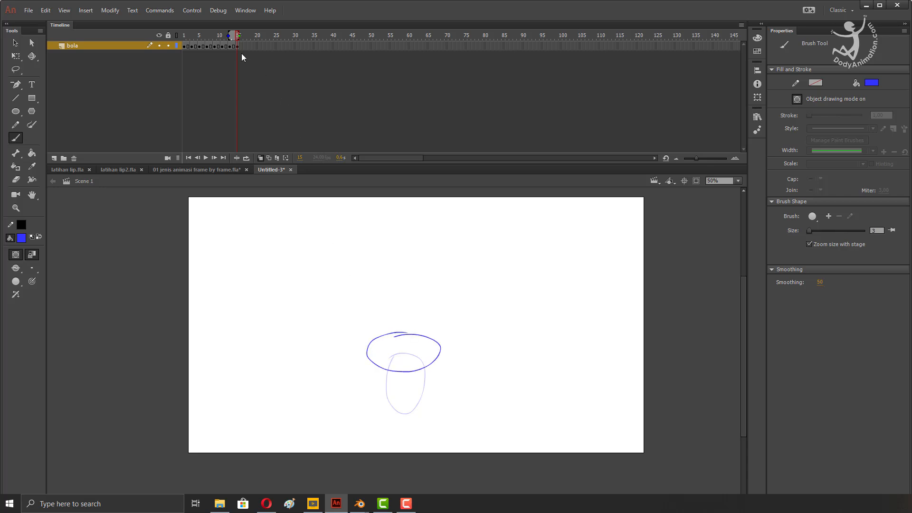
- Insert a blank keyframe at frame 17 and draw a spiky burst shape surrounded by small fragments
left_click(245, 46)
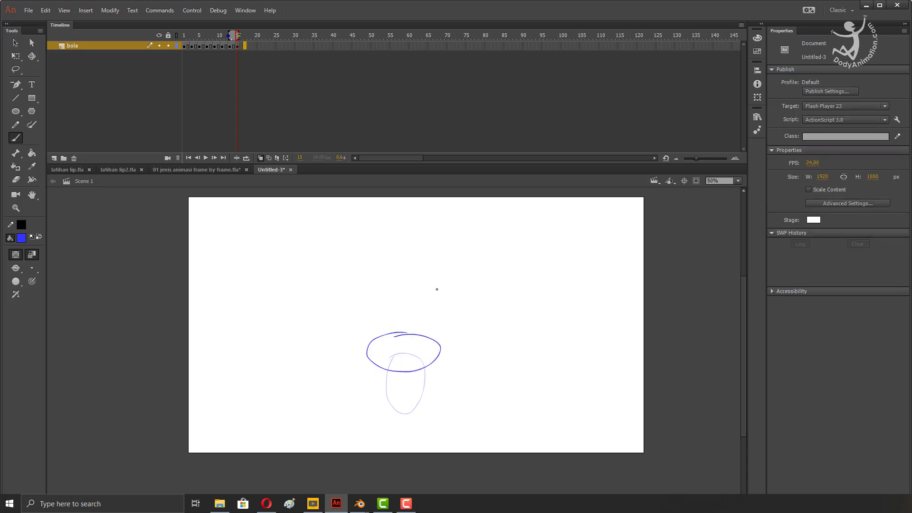
key("F7")
mouse_move(395, 325)
left_mouse_down()
mouse_move(418, 309)
mouse_move(407, 312)
left_mouse_up()
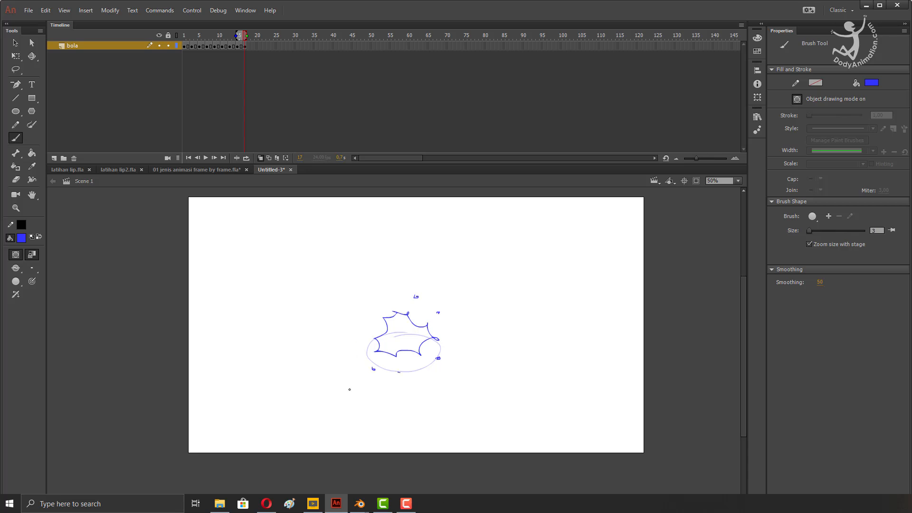
- Insert a blank keyframe at frame 19 and draw small scattered fragments falling below the burst
left_click(252, 46)
key("F7")
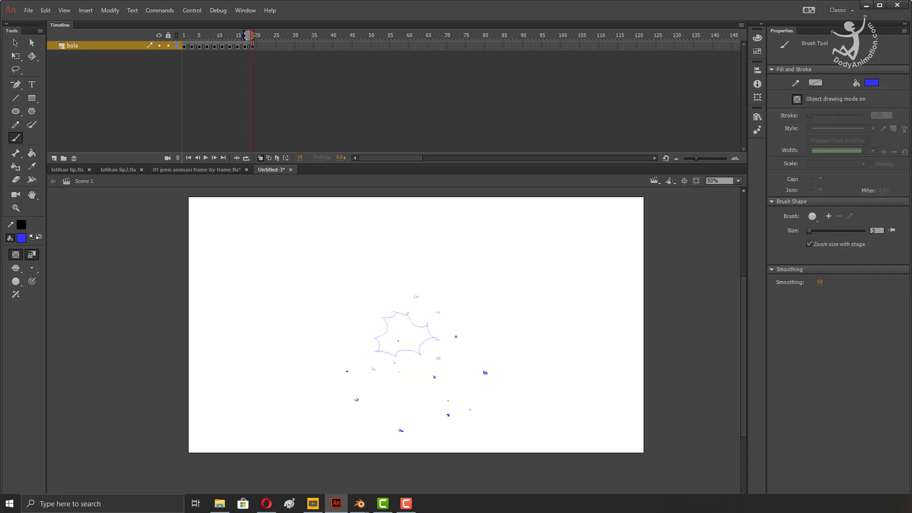
- Turn off onion skinning and play the ball animation from frame 1
left_click(259, 158)
left_click_drag(249, 36, 174, 44)
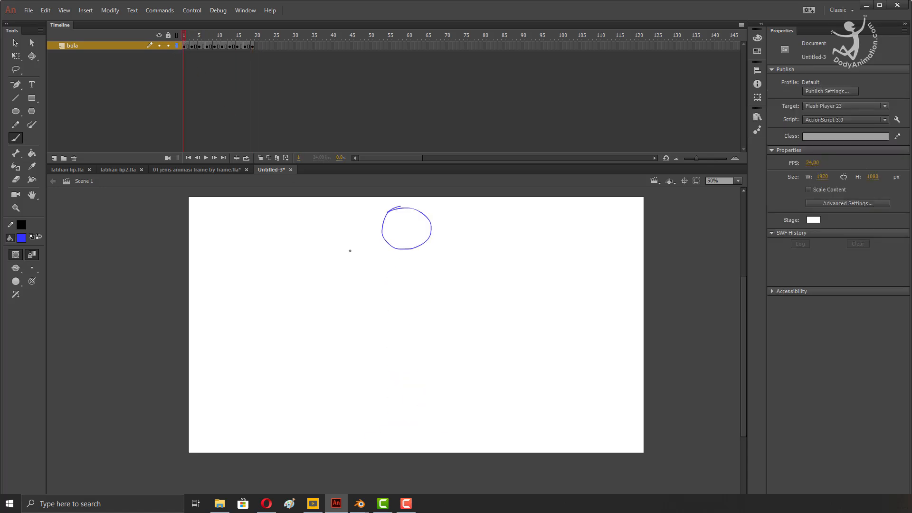
key("Return")
- End the animation with a blank keyframe at frame 21 and replay it from frame 1
key("F7")
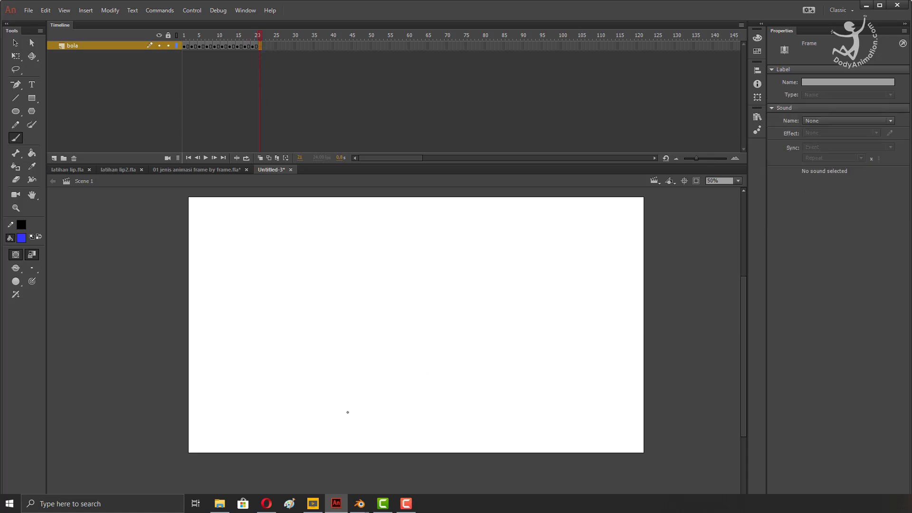
key("Home")
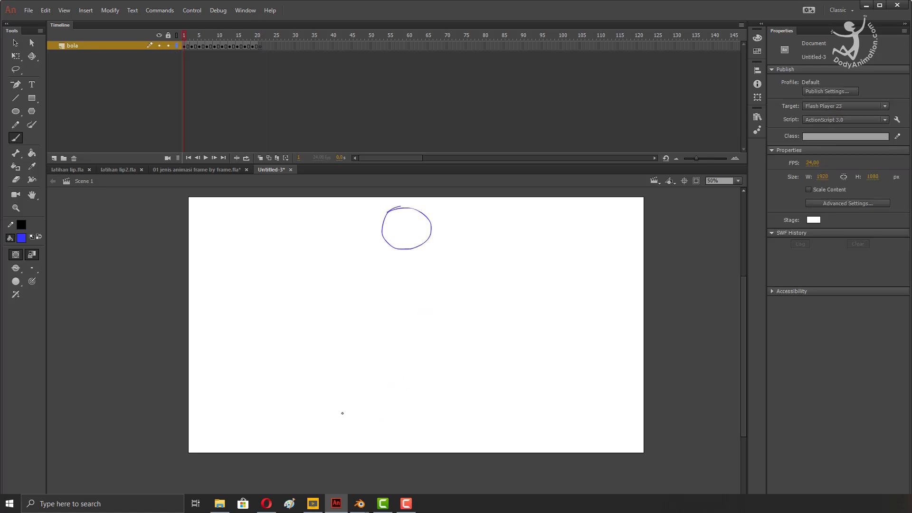
key("Return")
left_click_drag(195, 38, 184, 56)
key("Return")
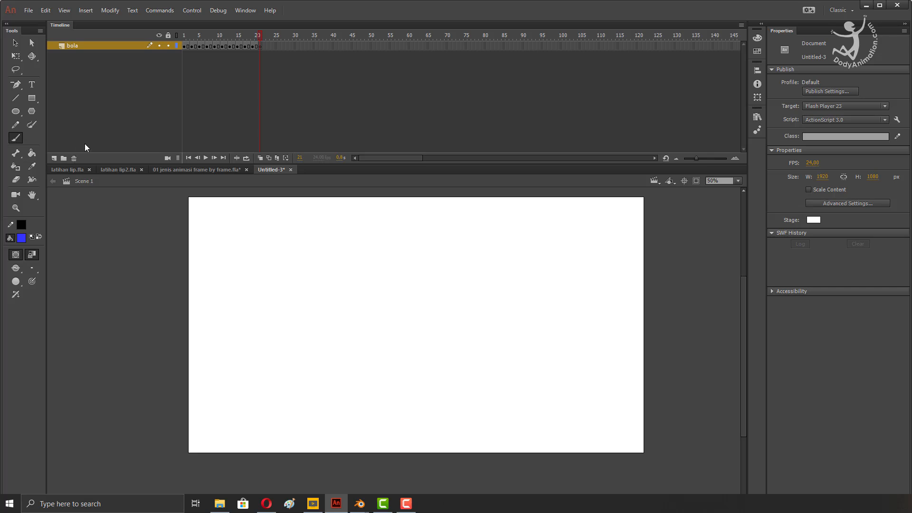
left_click(28, 11)
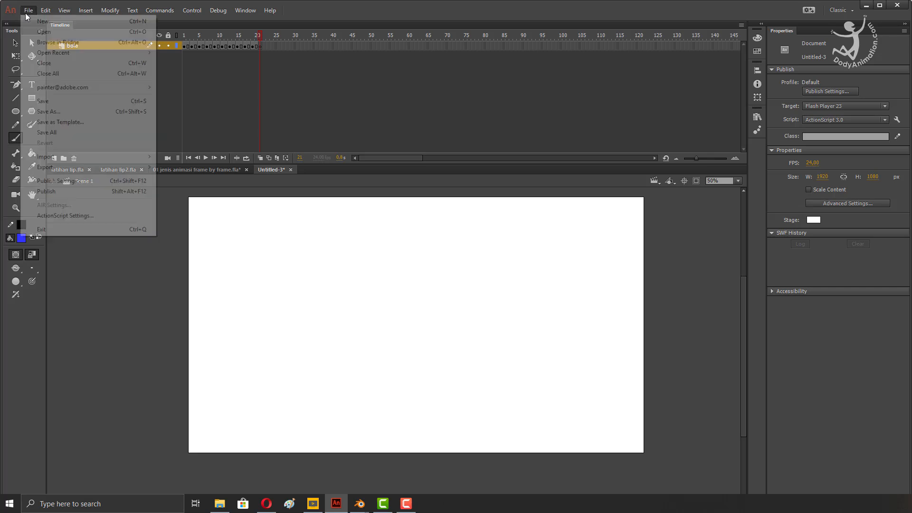
left_click(26, 11)
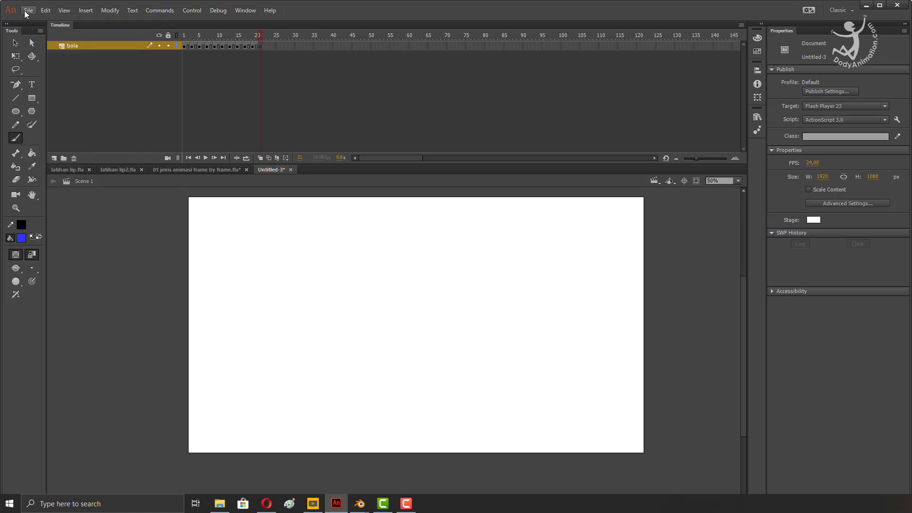
- Add a layer named "pesawat" above the bola layer and hide the bola layer
left_click(54, 158)
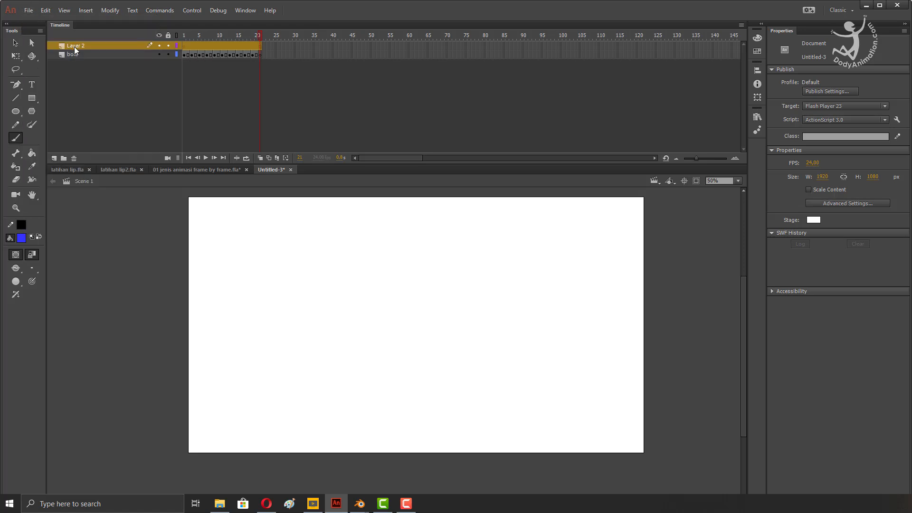
double_click(74, 46)
type("pesawat")
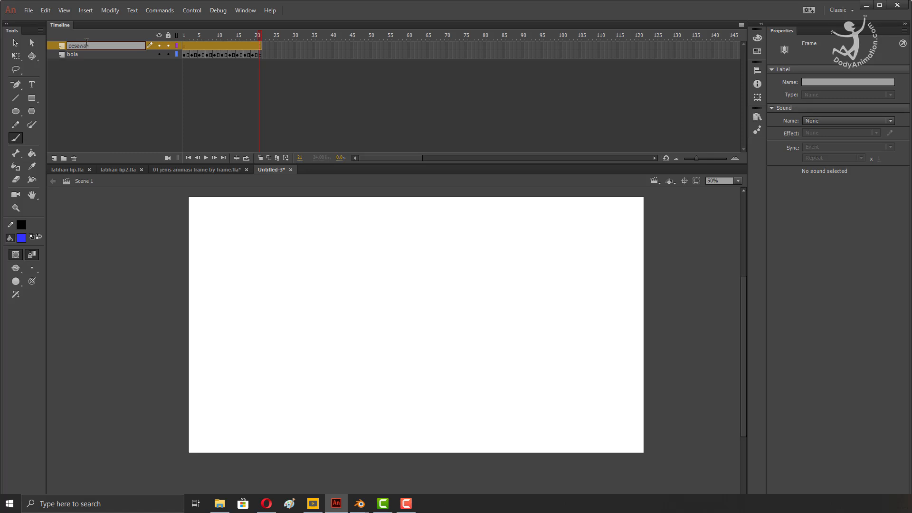
key("Return")
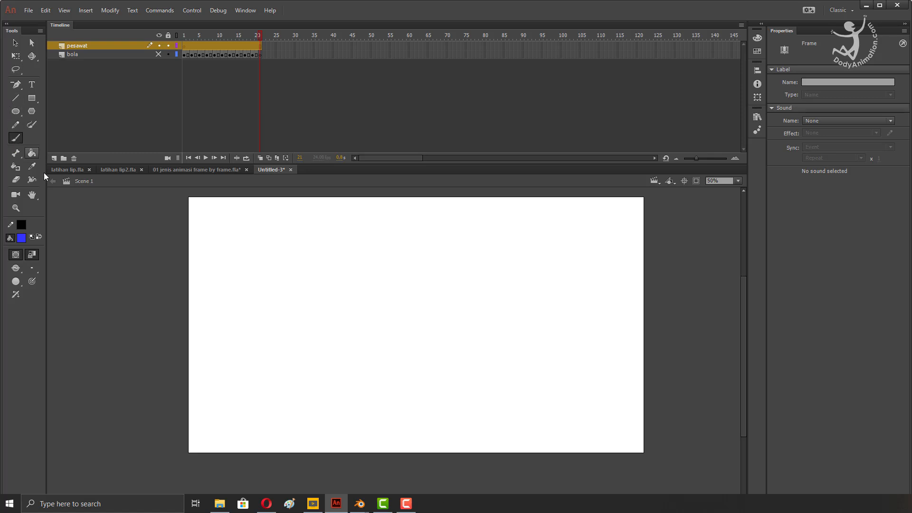
- Set the brush fill to red #FF0000 and draw the airplane's tail and fuselage outline on the pesawat layer
left_click(21, 238)
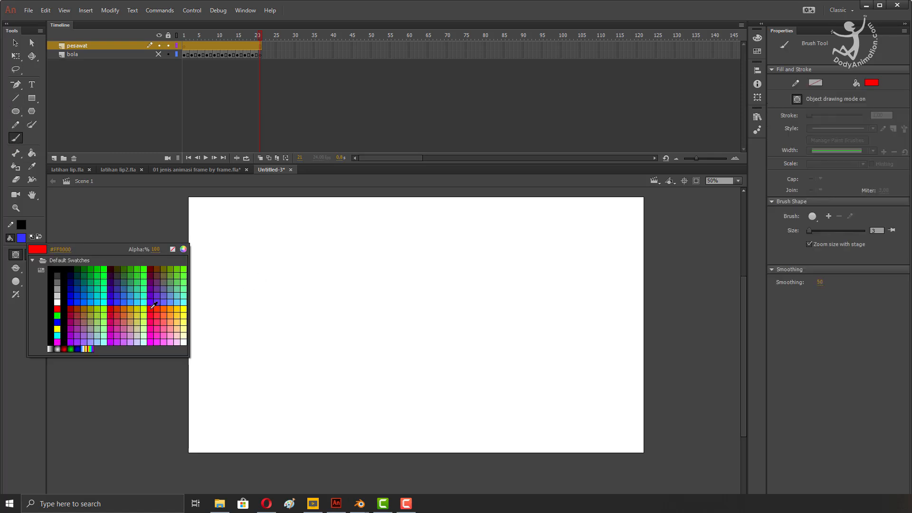
left_click(151, 308)
mouse_move(215, 251)
left_mouse_down()
mouse_move(326, 239)
mouse_move(347, 288)
mouse_move(244, 287)
left_mouse_up()
mouse_move(290, 271)
left_mouse_down()
mouse_move(233, 322)
mouse_move(246, 271)
left_mouse_up()
mouse_move(227, 250)
left_mouse_down()
mouse_move(198, 251)
mouse_move(238, 283)
left_mouse_up()
- Draw the airplane's divided cockpit windows, the near wing and a small round engine beneath it
mouse_move(270, 250)
left_mouse_down()
mouse_move(354, 260)
mouse_move(331, 262)
left_mouse_up()
left_click_drag(293, 247, 296, 262)
left_click_drag(307, 246, 311, 265)
left_click_drag(246, 271, 291, 274)
left_click_drag(274, 289, 259, 304)
- Select the whole airplane drawing and move it so that its tail lies fully inside the stage
key("v")
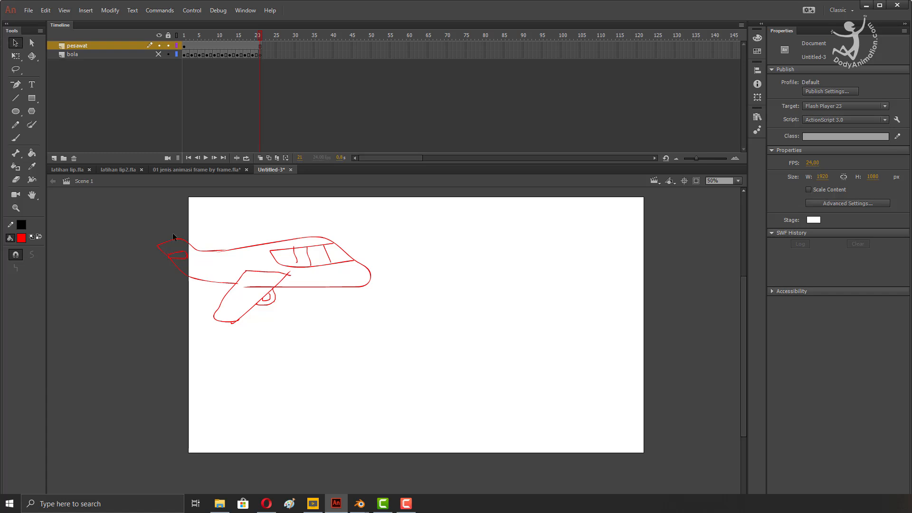
left_click_drag(133, 213, 416, 378)
mouse_move(306, 271)
left_mouse_down()
mouse_move(368, 299)
mouse_move(377, 291)
left_mouse_up()
left_click(279, 240)
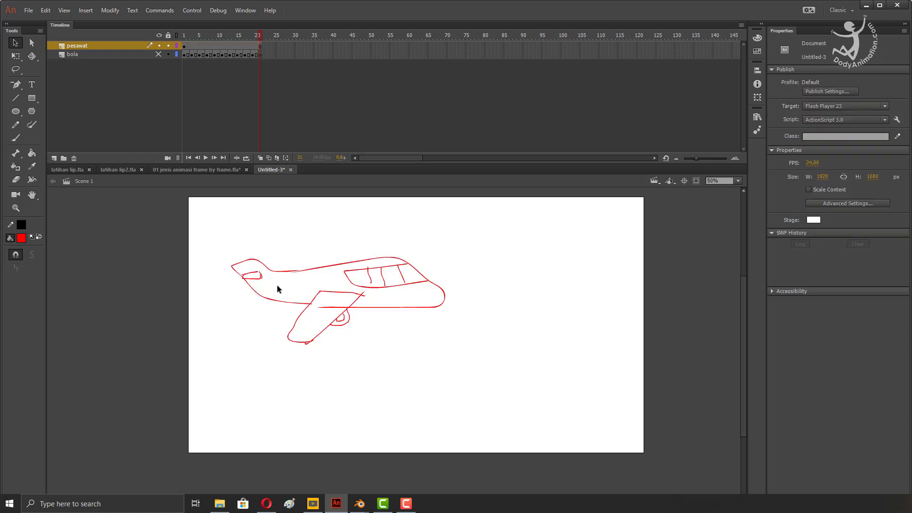
- Erase the fuselage line crossing the wing and the overshooting strokes where the wing meets the body
key("z")
left_click(369, 311)
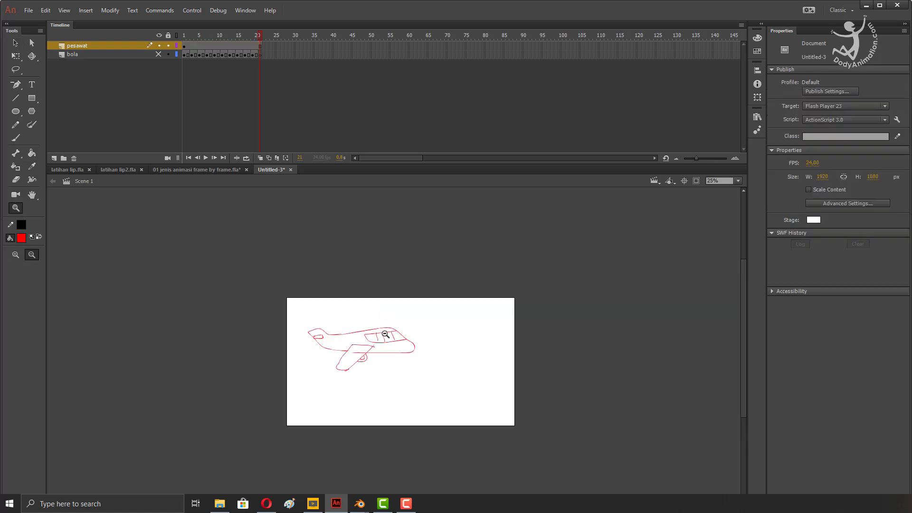
left_click(15, 255)
left_click(383, 359)
left_click(374, 342)
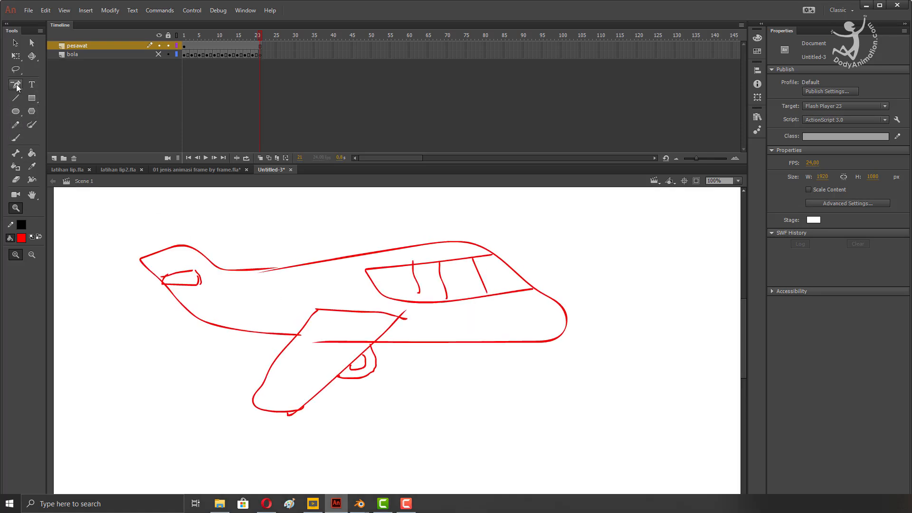
left_click(15, 181)
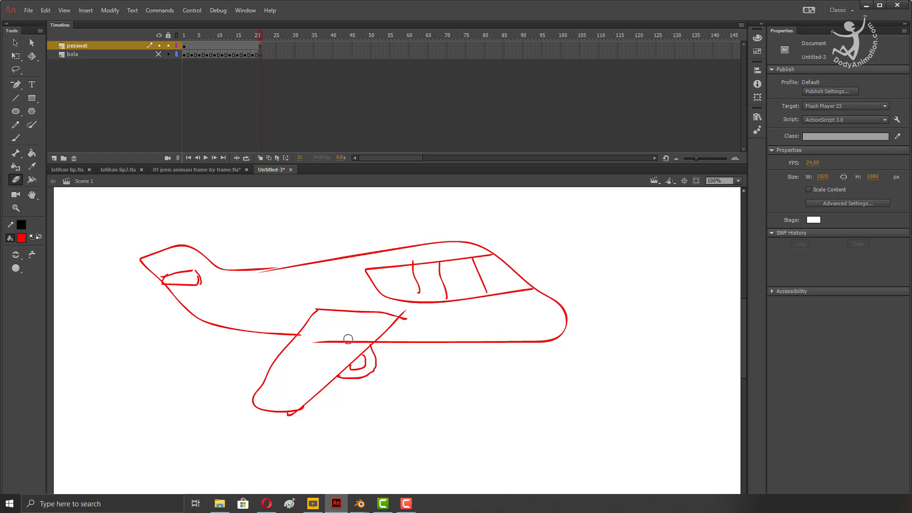
mouse_move(317, 342)
left_mouse_down()
mouse_move(367, 339)
mouse_move(403, 314)
left_mouse_up()
left_click_drag(304, 339, 303, 338)
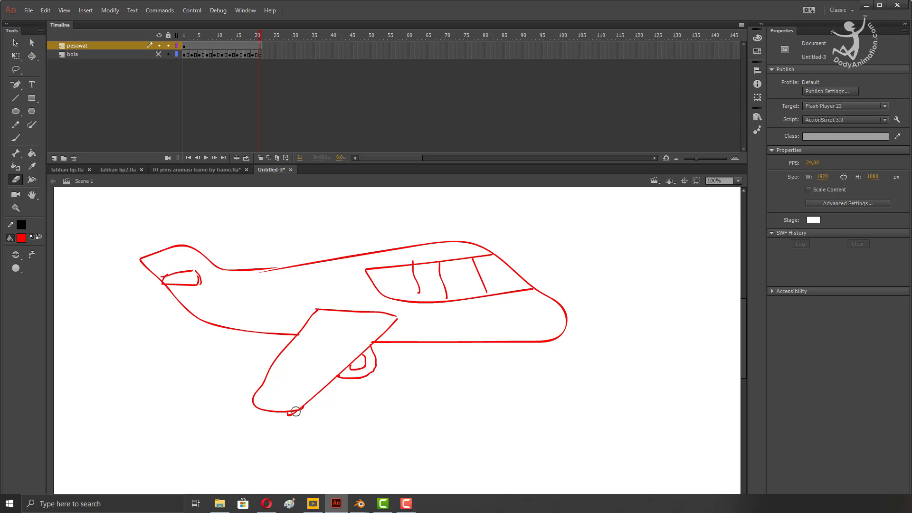
- Erase the stray stroke ends at the wing tip, the top of the first window divider and the tail fin
left_click_drag(292, 422, 298, 416)
key("ctrl+z")
left_click(415, 260)
left_click_drag(204, 284, 203, 281)
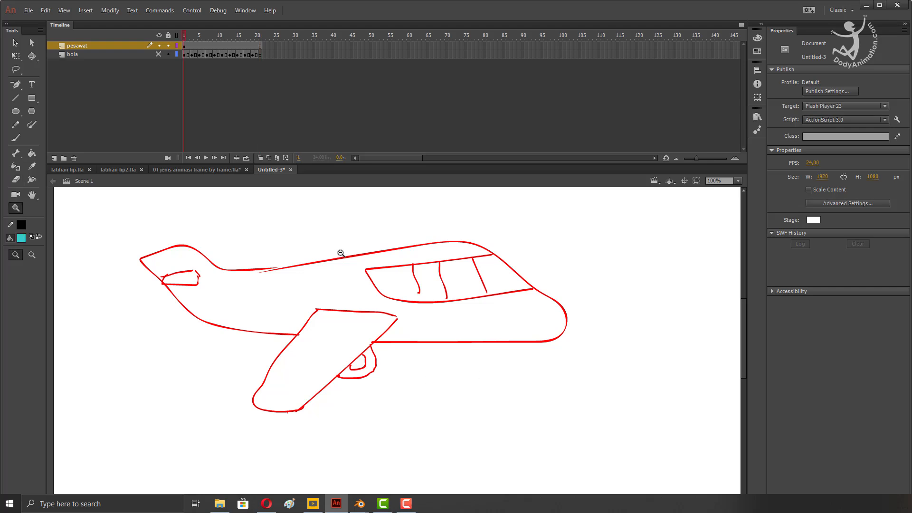
- Select the whole airplane drawing and scale it down proportionally to about 461 × 186 px
left_click(348, 257, "alt")
left_click_drag(383, 330, 351, 269)
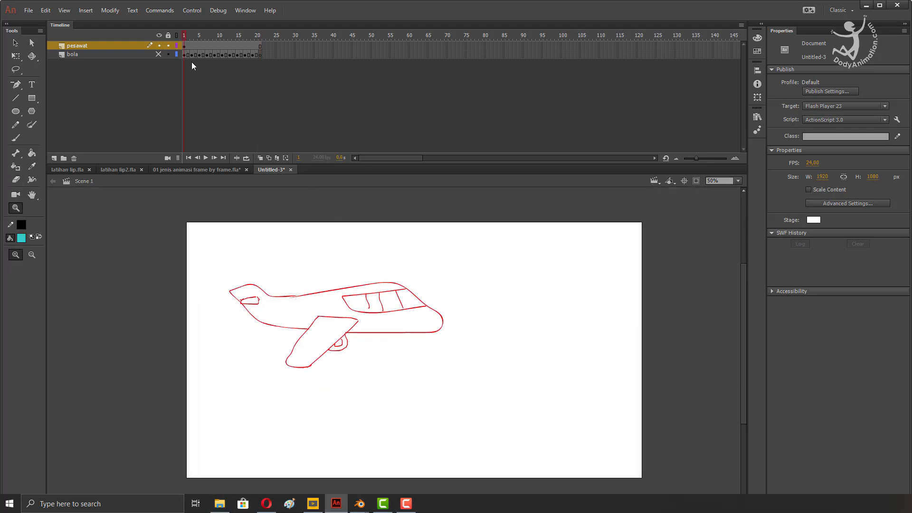
left_click(15, 55)
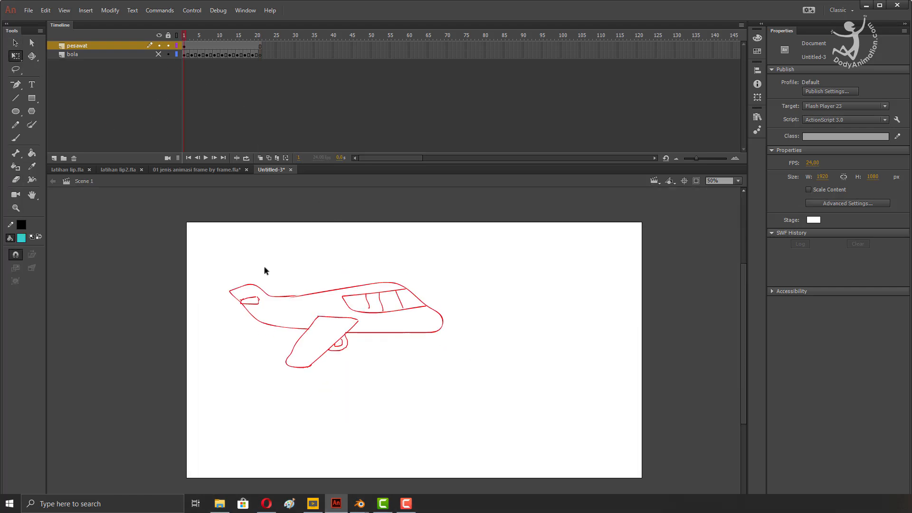
left_click_drag(212, 257, 542, 413)
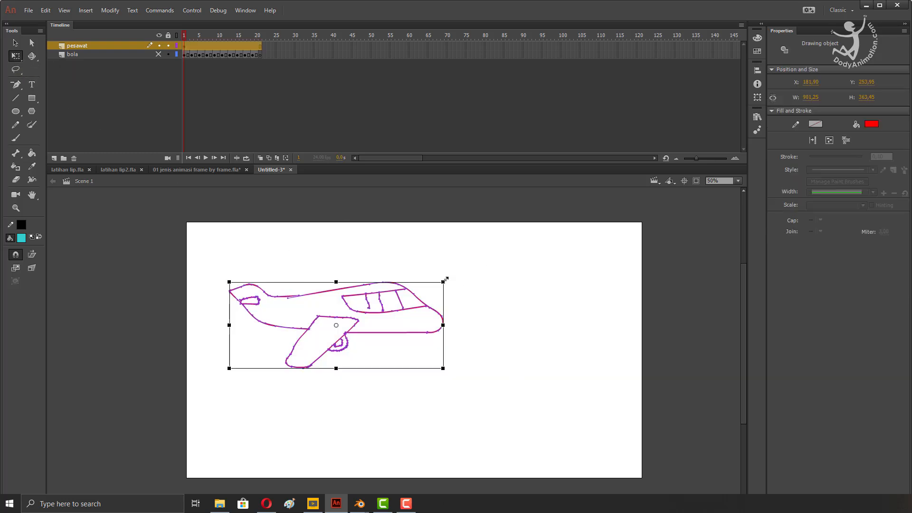
left_click_drag(443, 281, 390, 303)
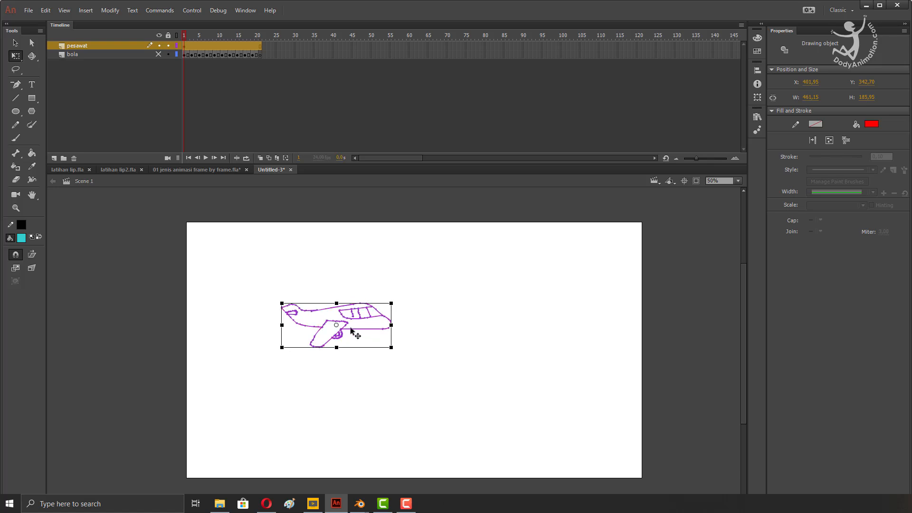
- Move the reduced airplane to the stage's left edge, around mid-height, and deselect it
left_click(15, 42)
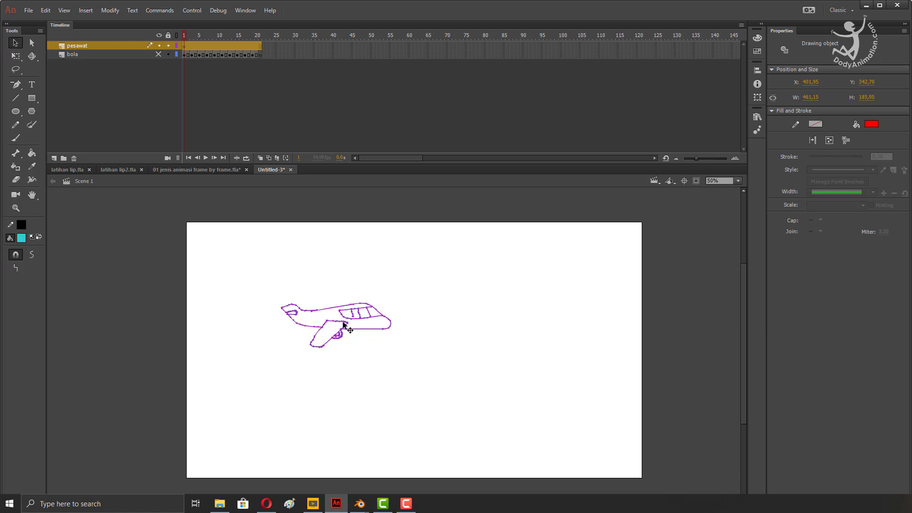
left_click_drag(346, 324, 262, 342)
left_click(322, 326)
scroll(326, 291, "down", 1)
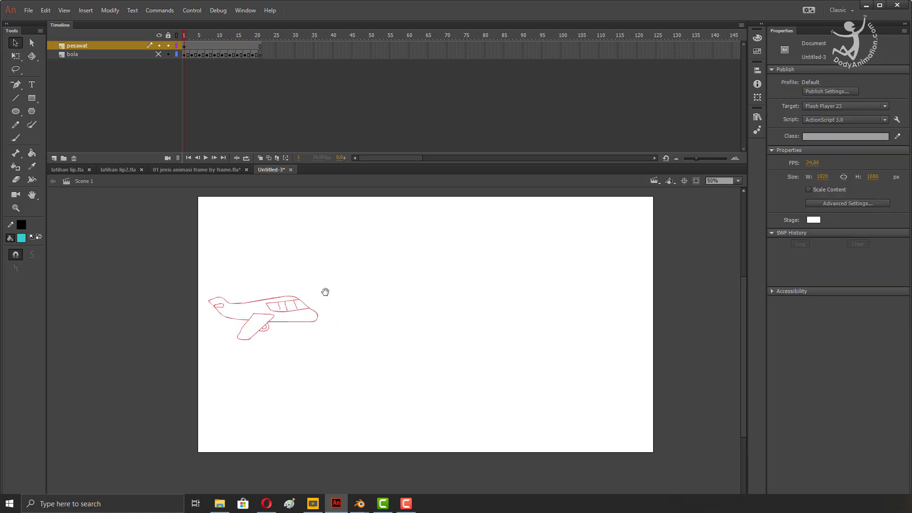
- Create a motion tween from the first frame of the "pesawat" layer, converting the airplane drawing to a symbol
left_click(184, 46)
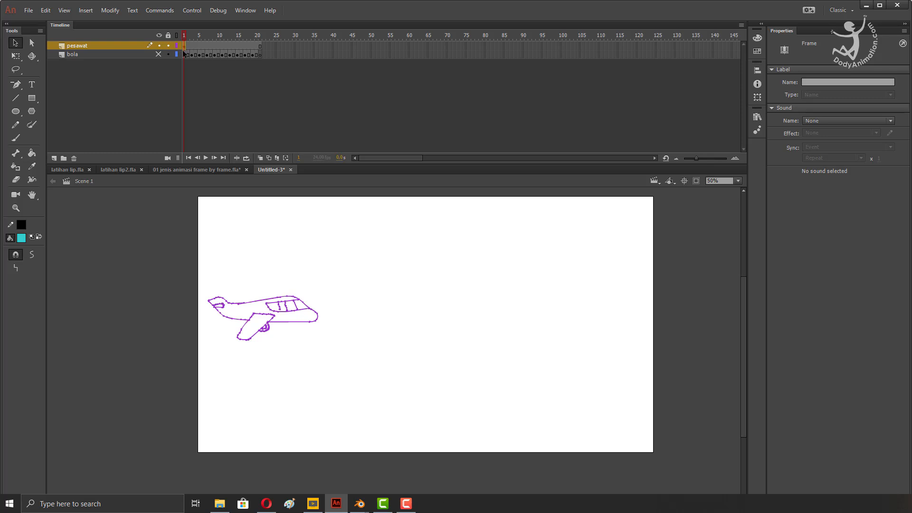
right_click(185, 47)
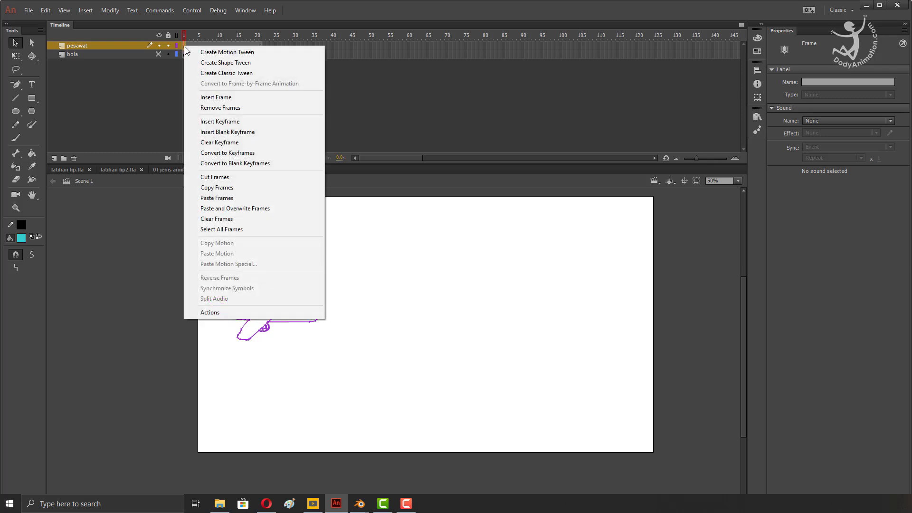
left_click(236, 55)
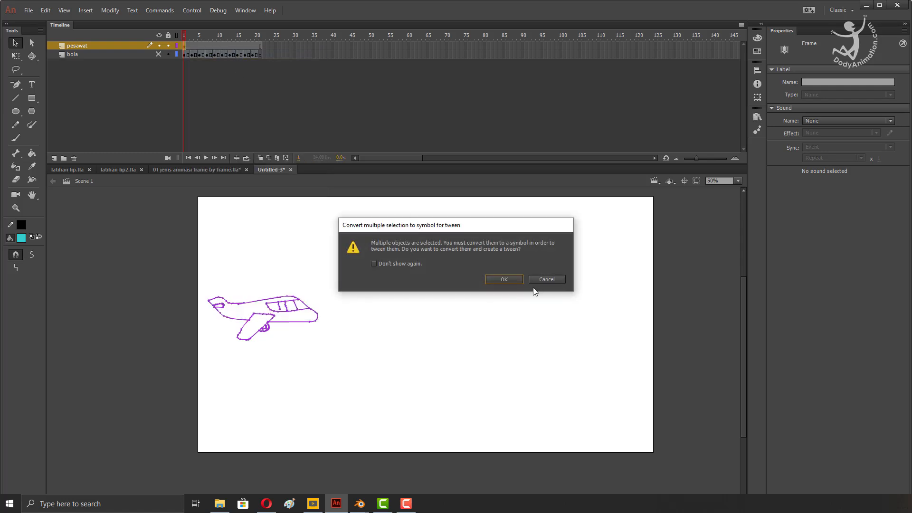
left_click(504, 279)
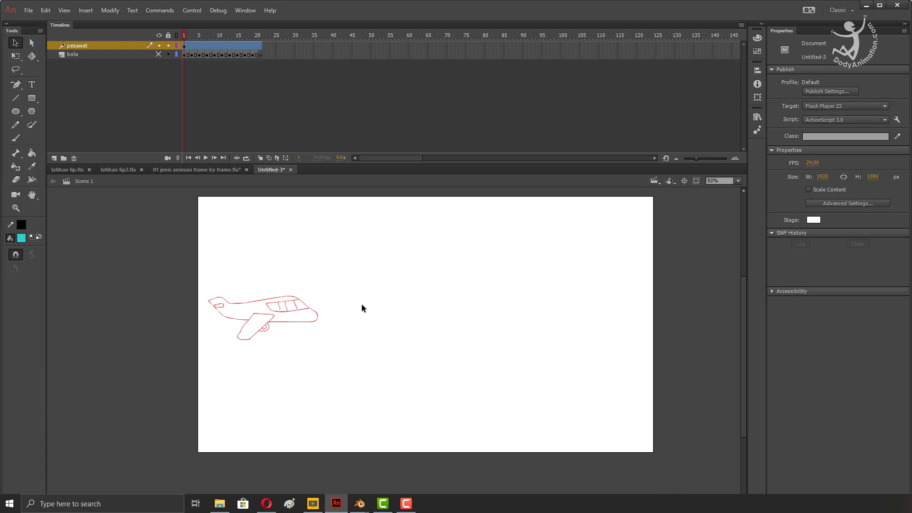
- Extend the "pesawat" motion tween to frame 100 and insert a keyframe there
left_click(485, 46)
left_click(560, 45)
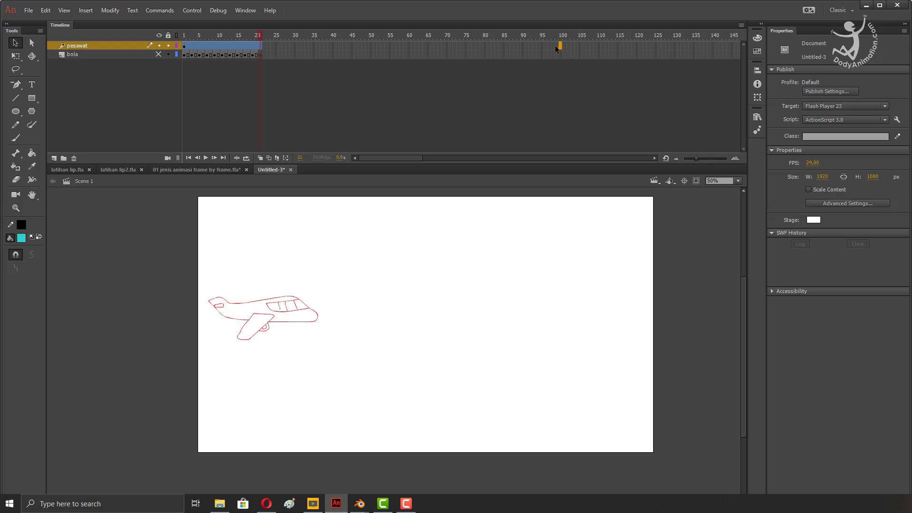
key("F5")
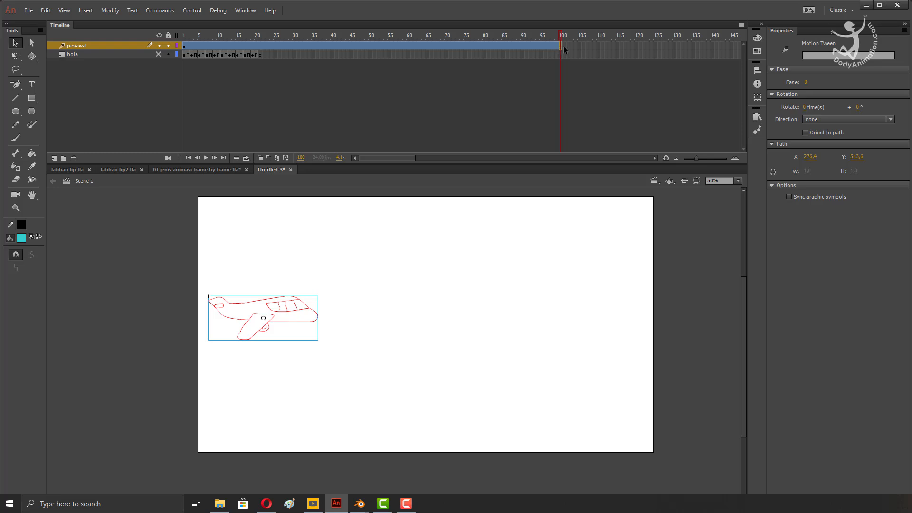
right_click(561, 47)
mouse_move(594, 136)
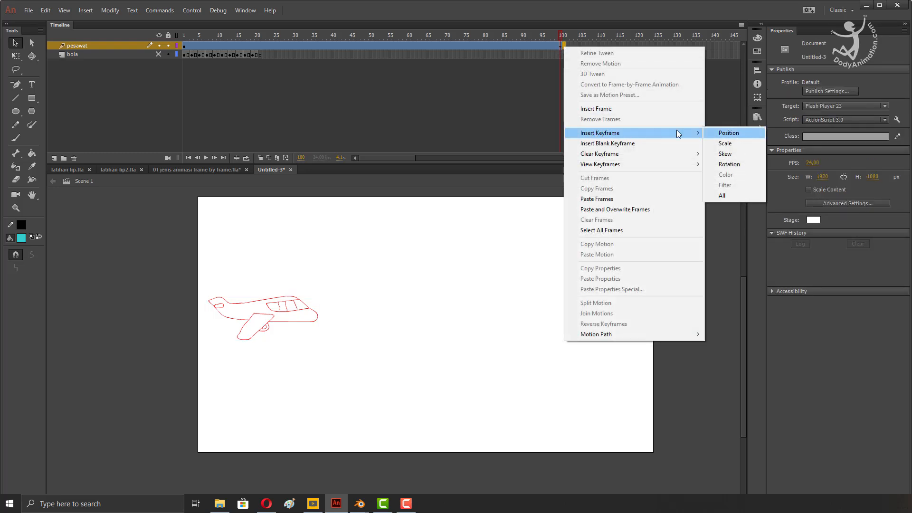
left_click(515, 258)
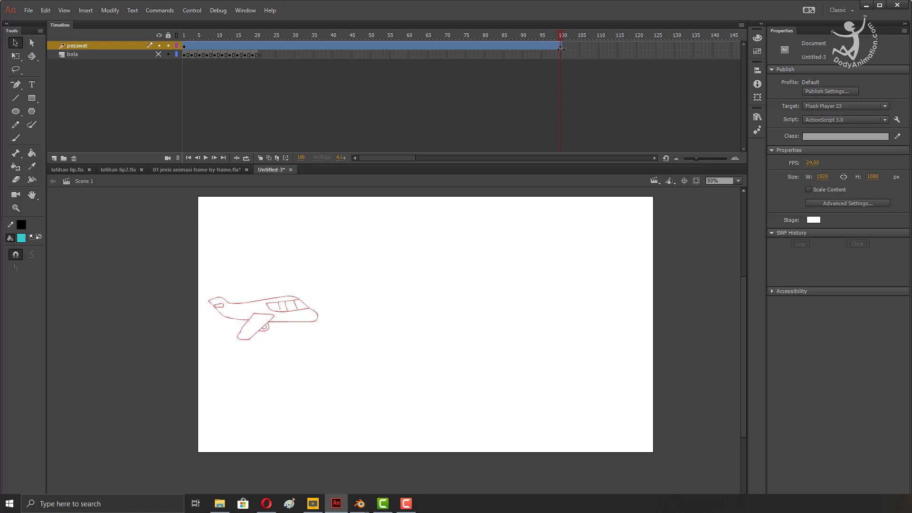
- At frame 100, place the airplane near the stage's upper-right corner, tilted slightly nose-up and shrunk to about 294 × 157 px
left_click_drag(257, 322, 594, 317)
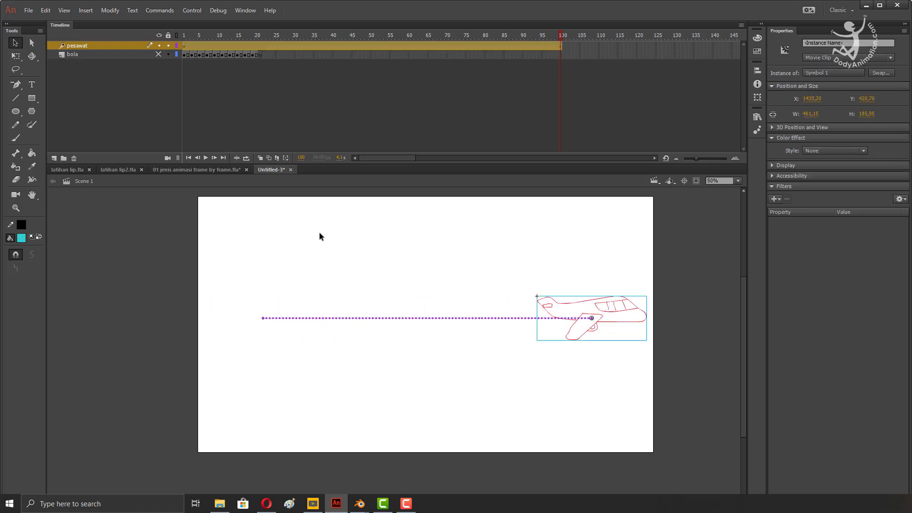
left_click(15, 56)
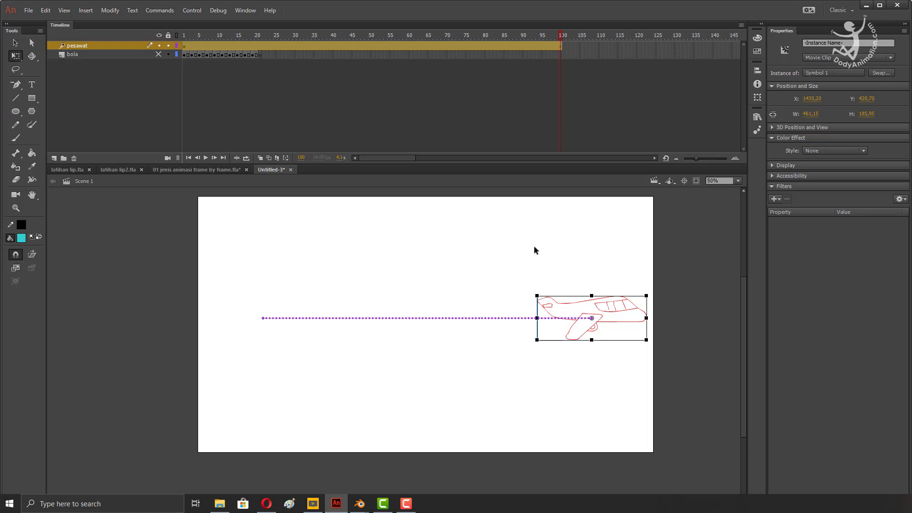
left_click_drag(653, 298, 648, 288)
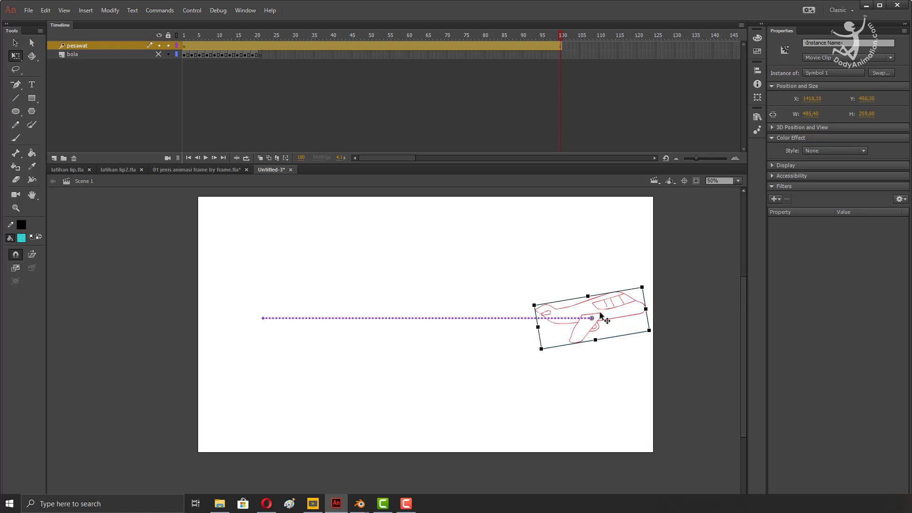
left_click_drag(599, 307, 591, 242)
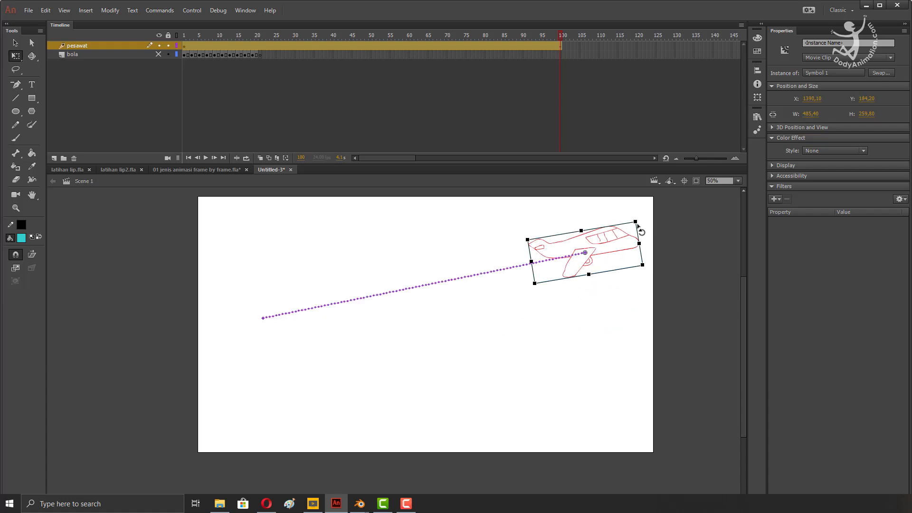
left_click_drag(636, 222, 616, 233)
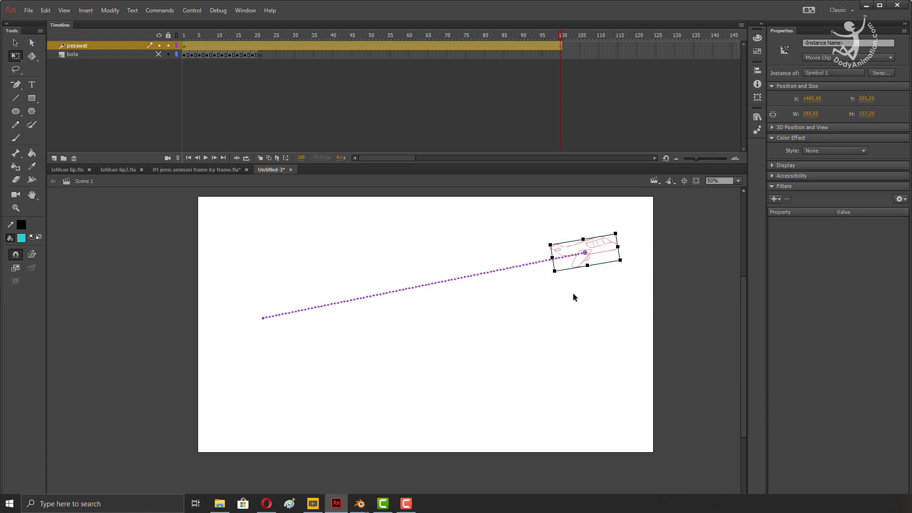
- Return to frame 1 and play the airplane's motion tween
left_click_drag(516, 44, 179, 73)
left_click(450, 305)
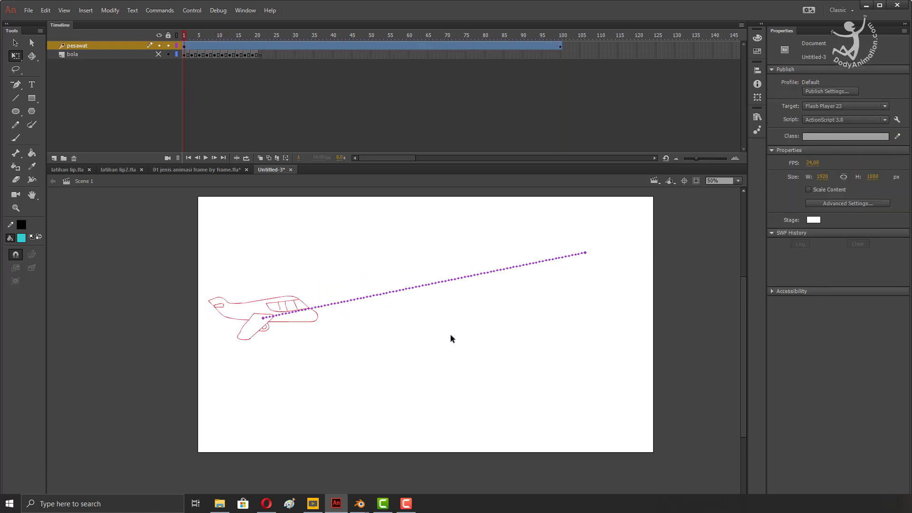
key("Return")
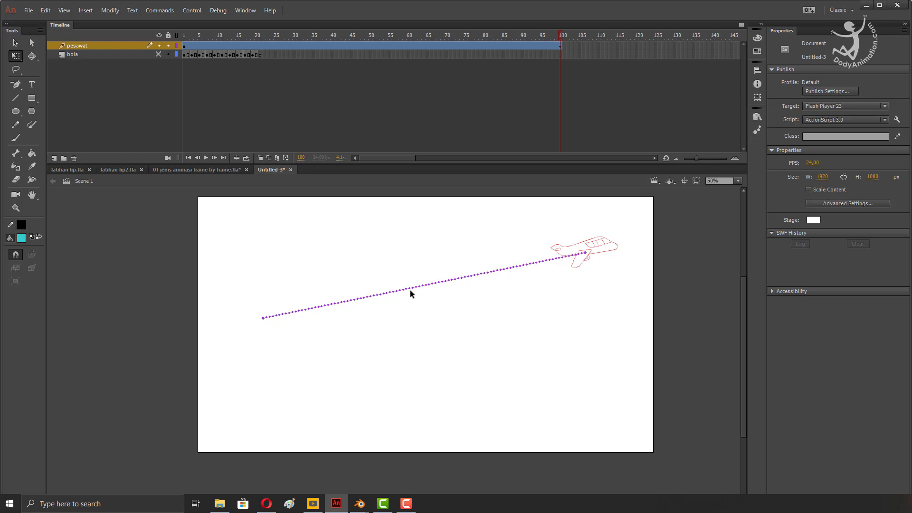
- Bend the airplane's straight motion path into a gentle downward curve and fine-tune the curve handles at both ends
left_click(16, 43)
left_click_drag(424, 285, 417, 311)
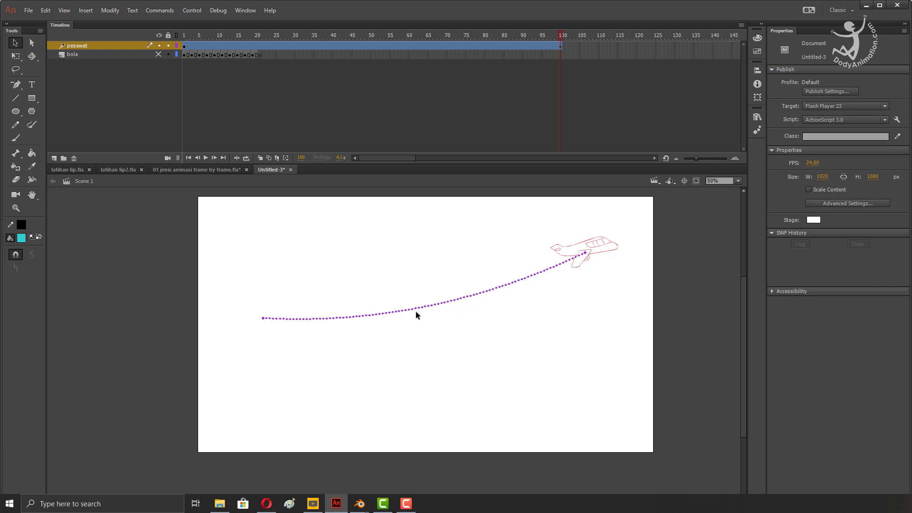
left_click(31, 43)
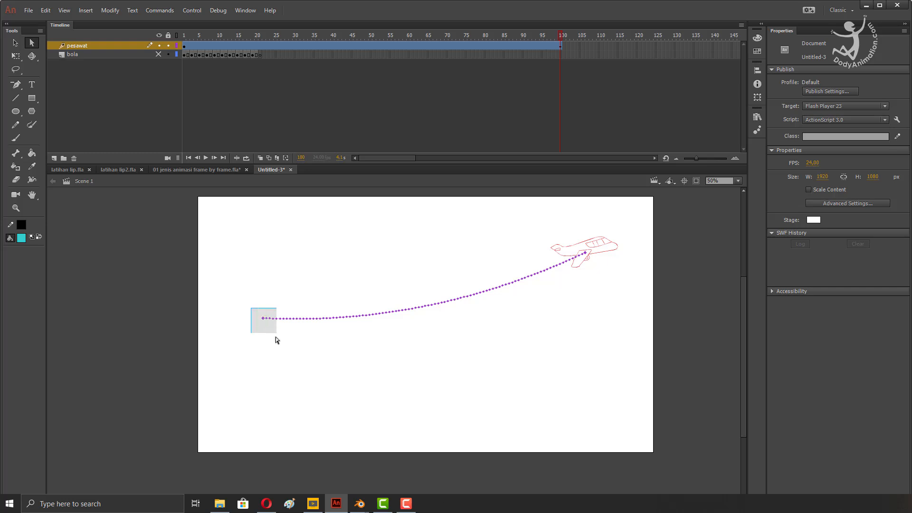
left_click_drag(275, 337, 277, 334)
mouse_move(375, 326)
left_mouse_down()
mouse_move(362, 295)
mouse_move(365, 323)
left_mouse_up()
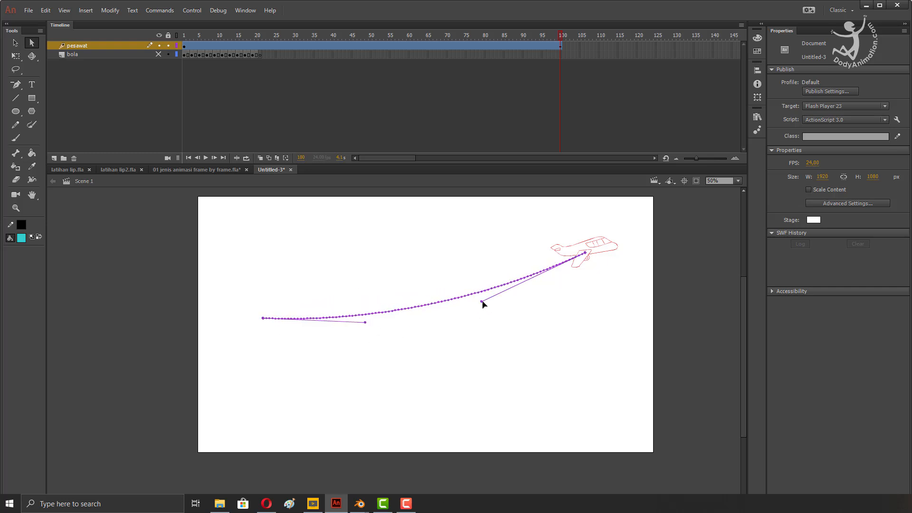
left_click_drag(482, 302, 490, 300)
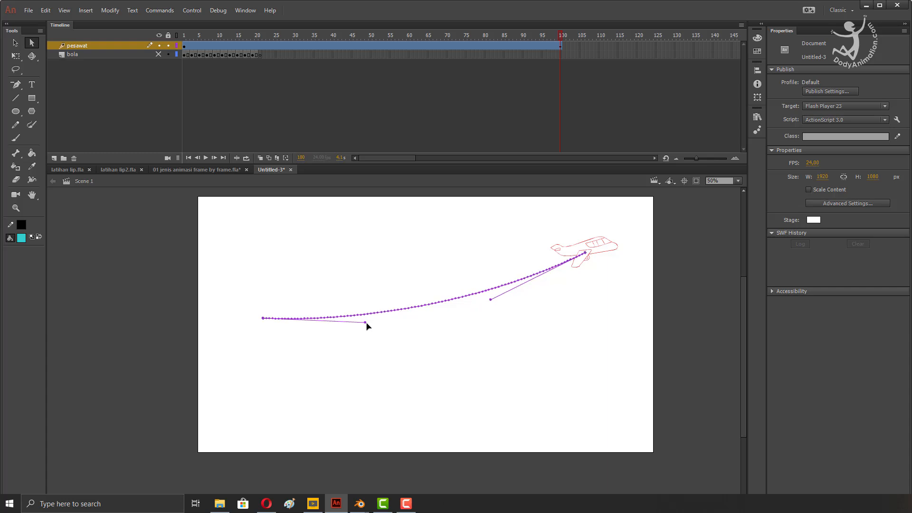
left_click_drag(366, 326, 366, 328)
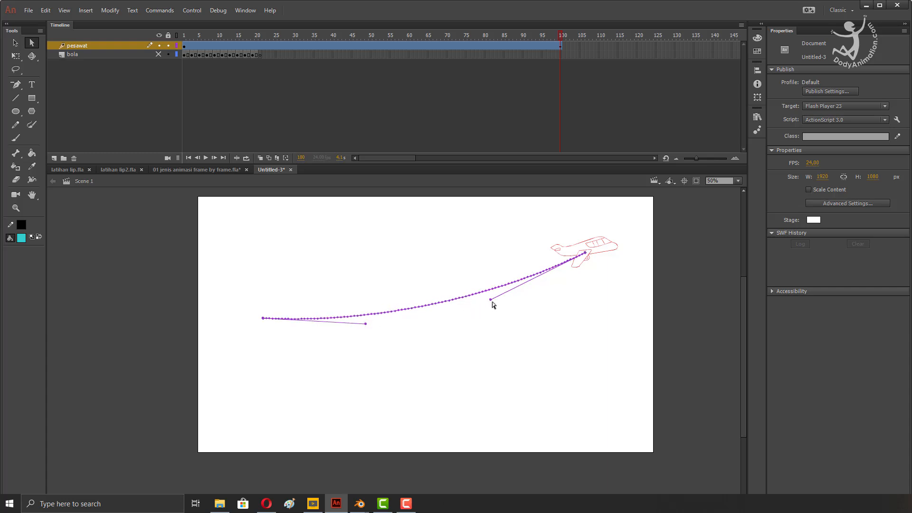
- Play the airplane animation from frame 1 to review its flight along the curved path
key("v")
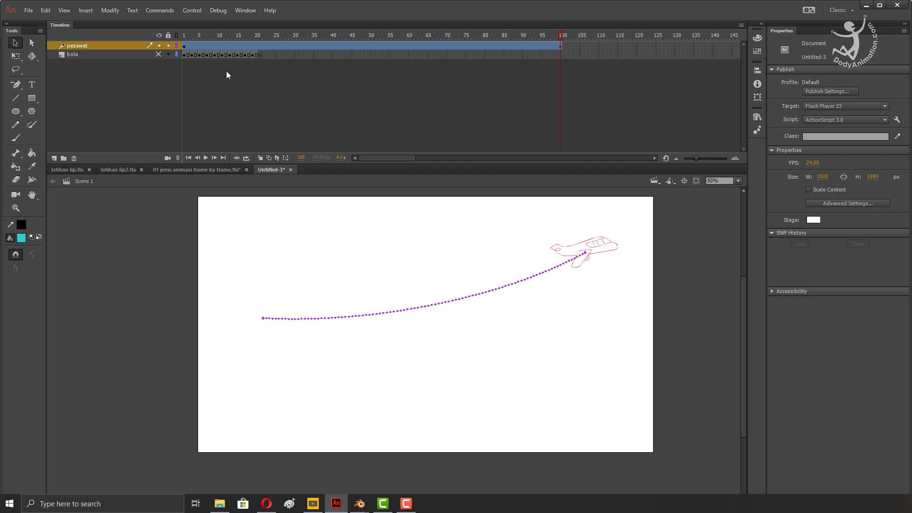
left_click_drag(540, 37, 183, 53)
key("Return")
- Add a new layer named "shape" above "pesawat" and hide the "pesawat" layer
left_click(53, 158)
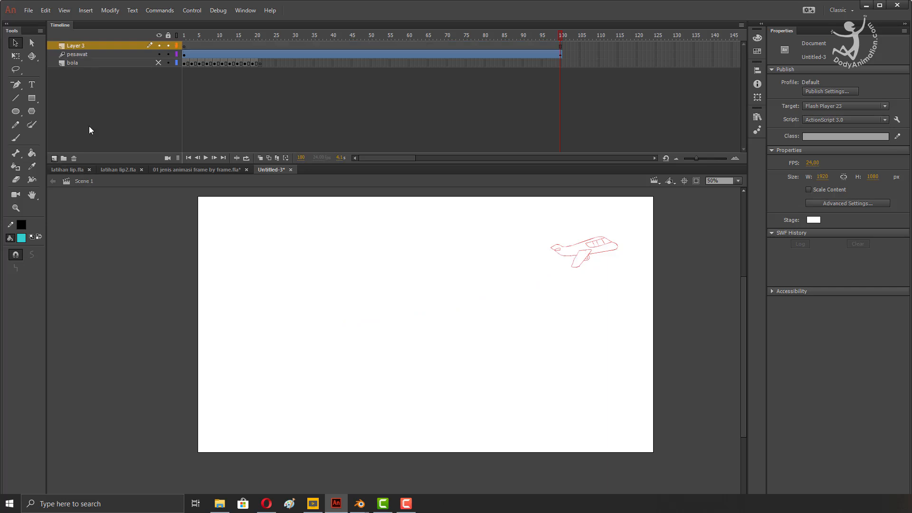
left_click(159, 54)
double_click(72, 46)
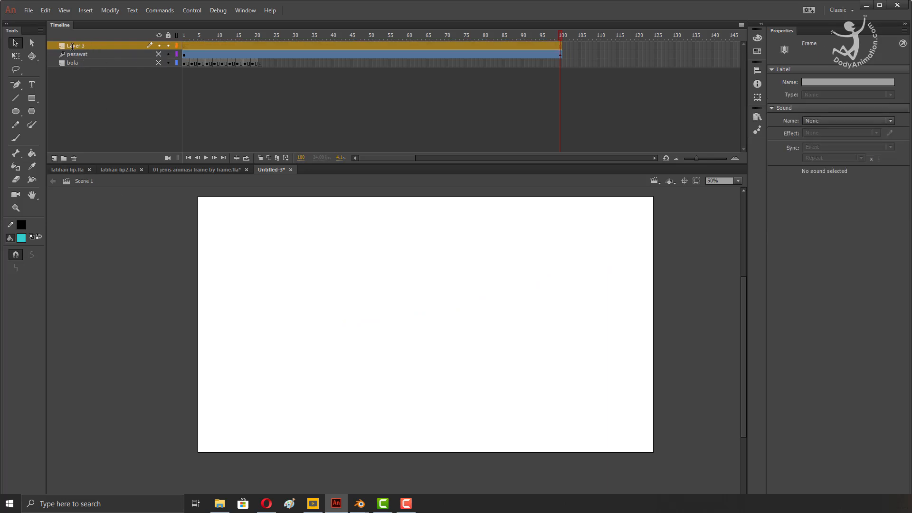
type("shape")
key("Return")
- Draw a square with orange #FF6600 fill and black outline near the middle of the stage on the "shape" layer
left_click(36, 98)
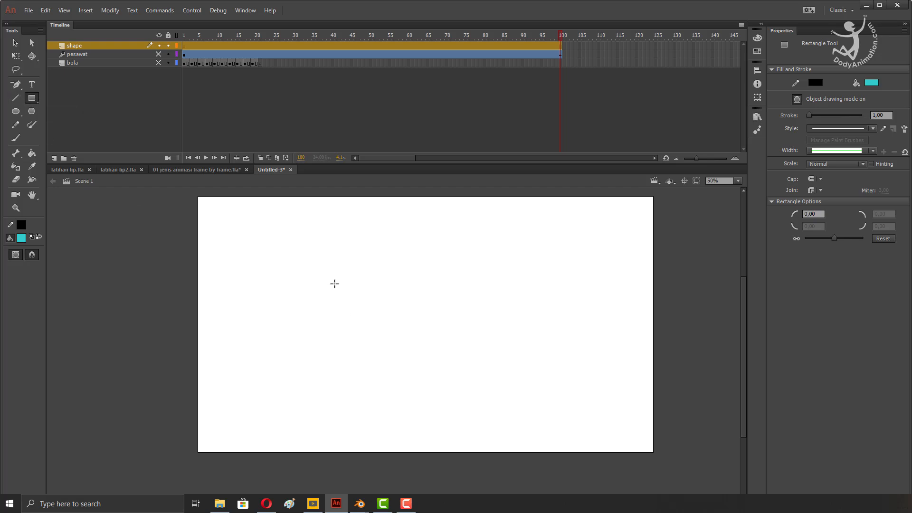
left_click(22, 238)
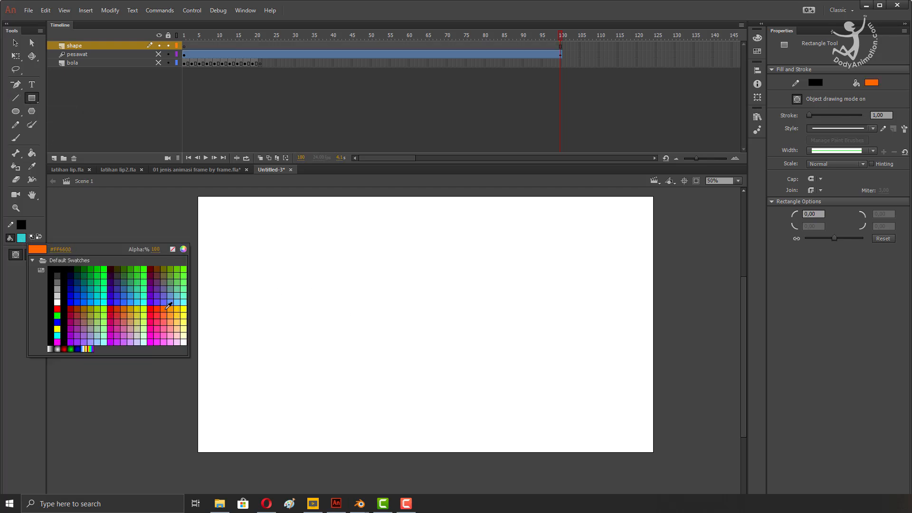
left_click(164, 309)
left_click_drag(364, 276, 441, 352)
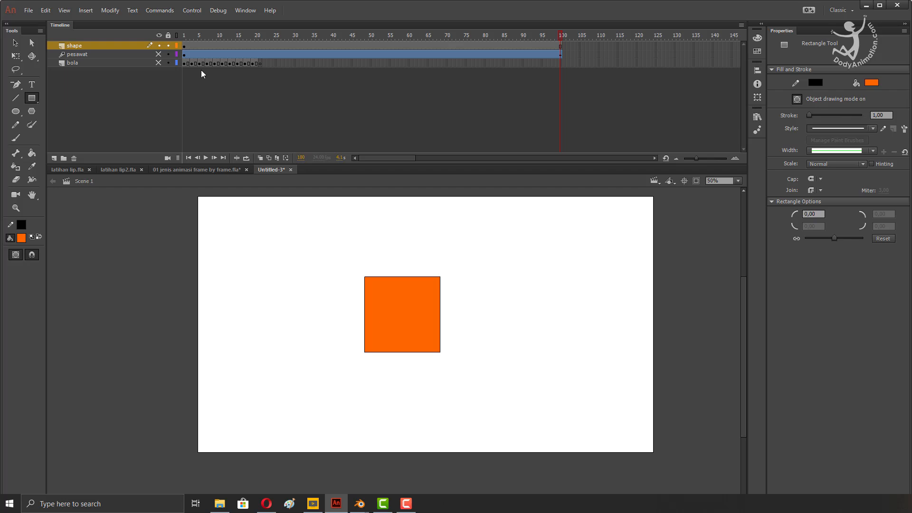
- Insert a keyframe at frame 20 of the "shape" layer
left_click(185, 45)
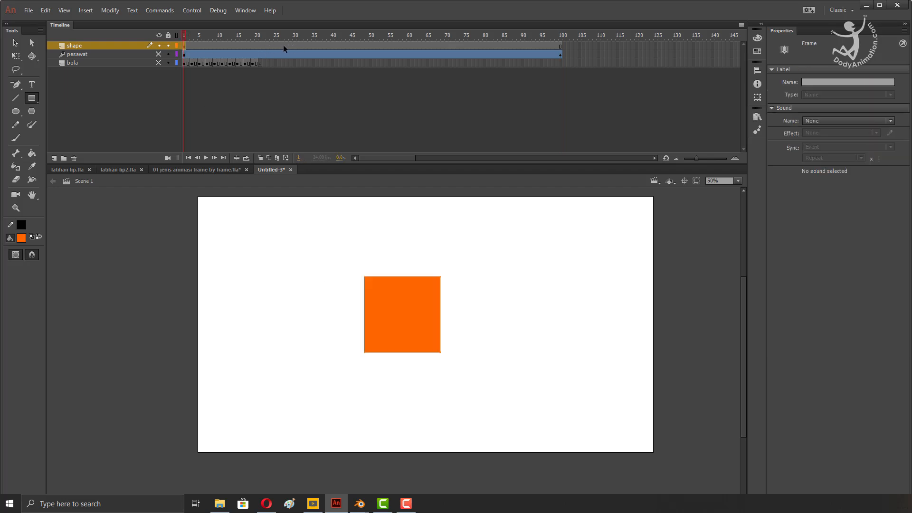
left_click(240, 46)
right_click(257, 47)
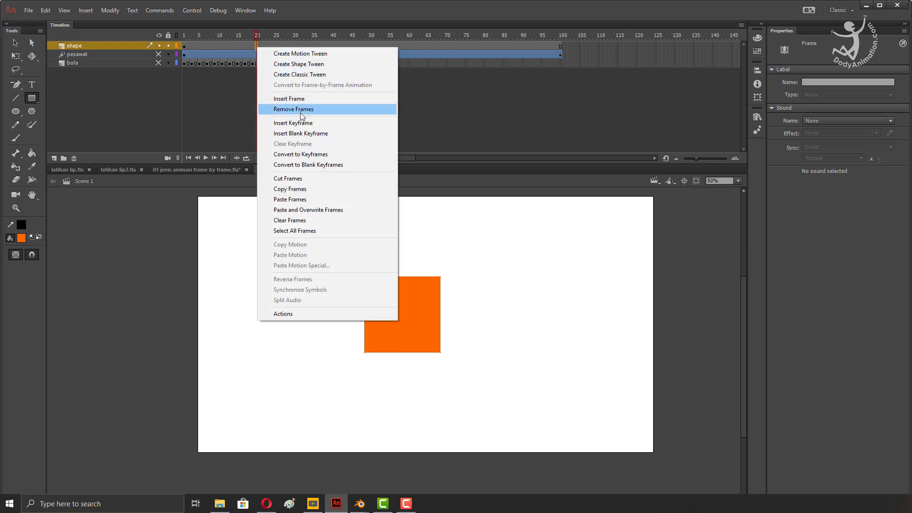
left_click(300, 123)
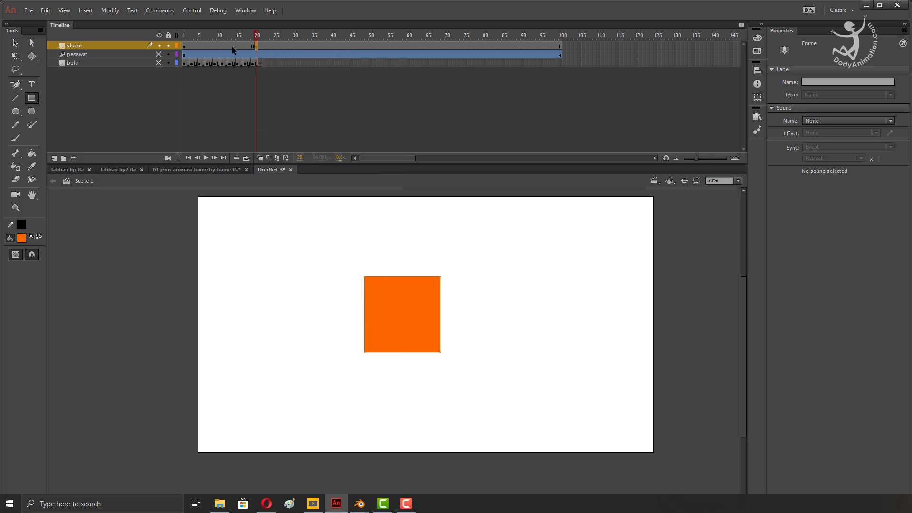
- Insert a blank keyframe at frame 30 of the "shape" layer and draw a green #33CC00 circle about 322 px wide near mid-stage
left_click(295, 46)
right_click(295, 46)
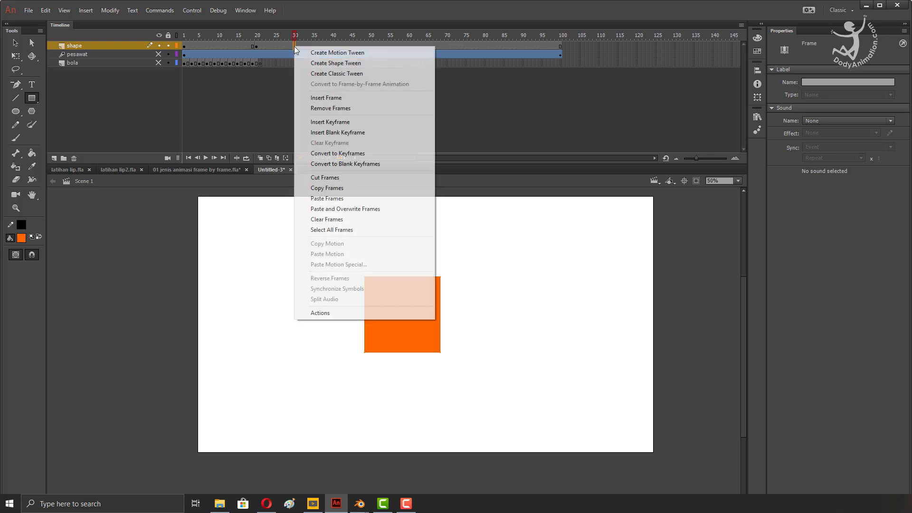
left_click(327, 133)
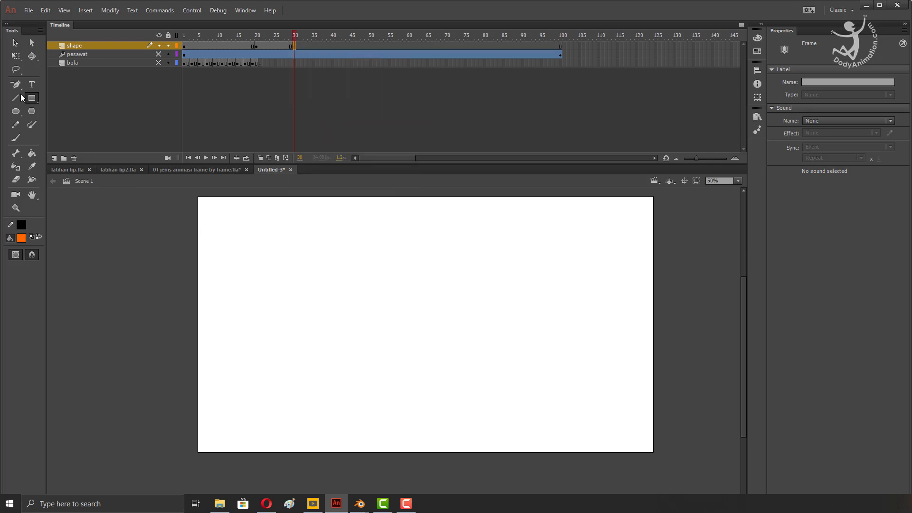
left_click(16, 111)
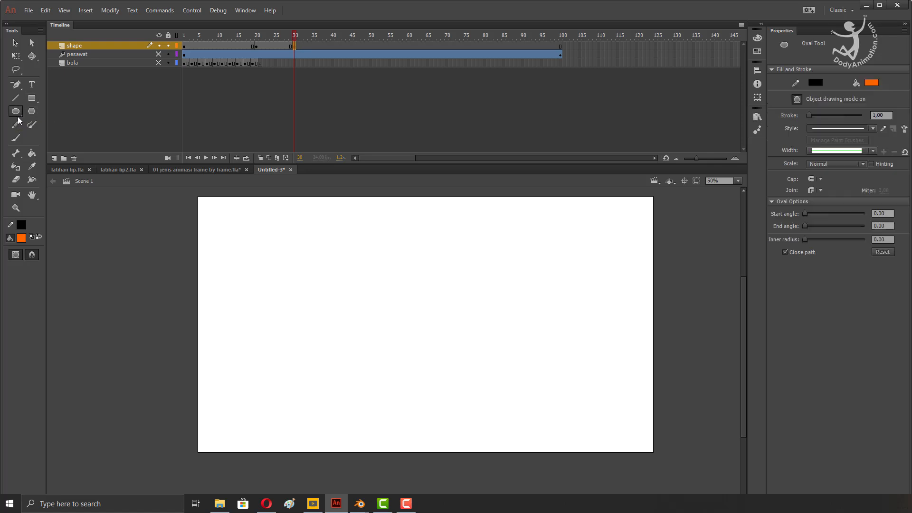
left_click(21, 237)
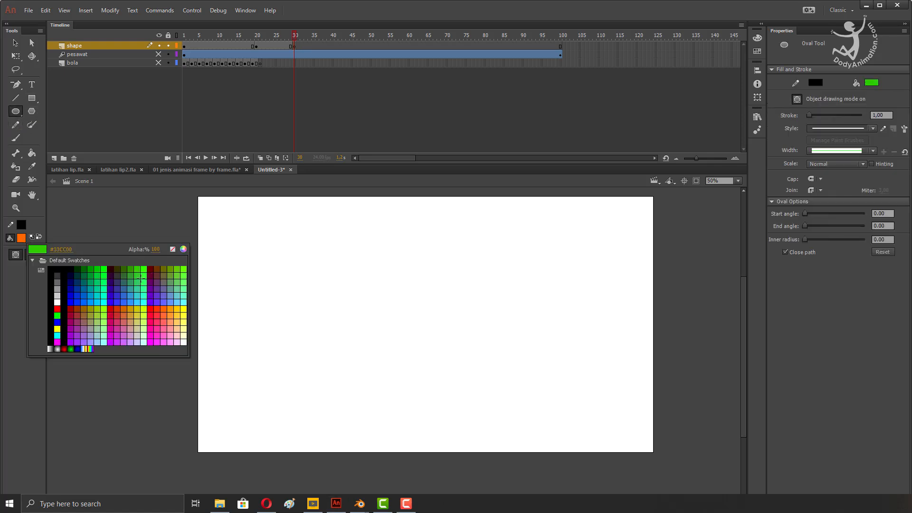
left_click(143, 269)
left_click_drag(376, 279, 455, 340)
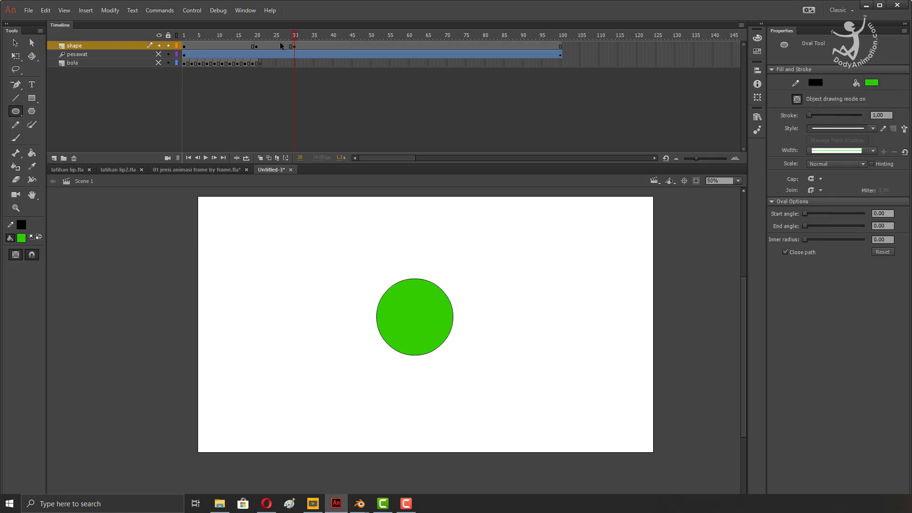
- Align the green circle with the orange square's position using onion skin, then return to the main scene with onion skin off
left_click(261, 158)
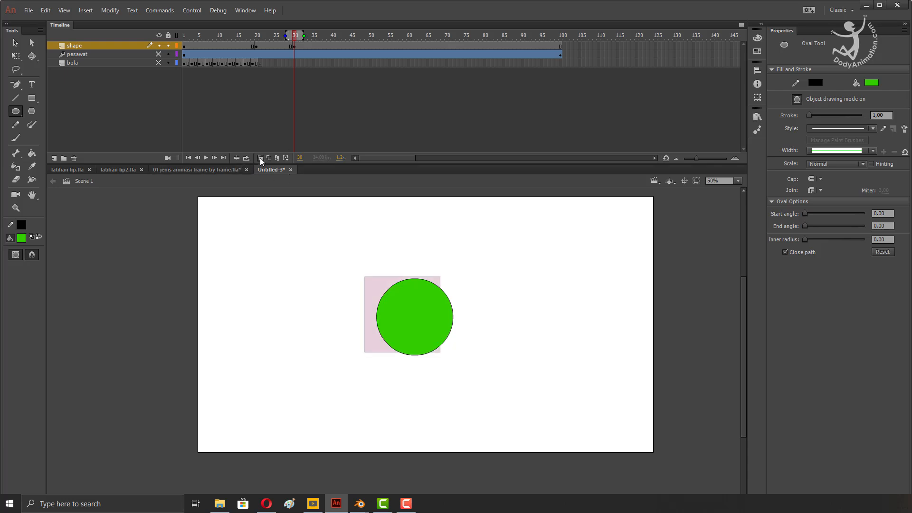
left_click(15, 42)
double_click(428, 308)
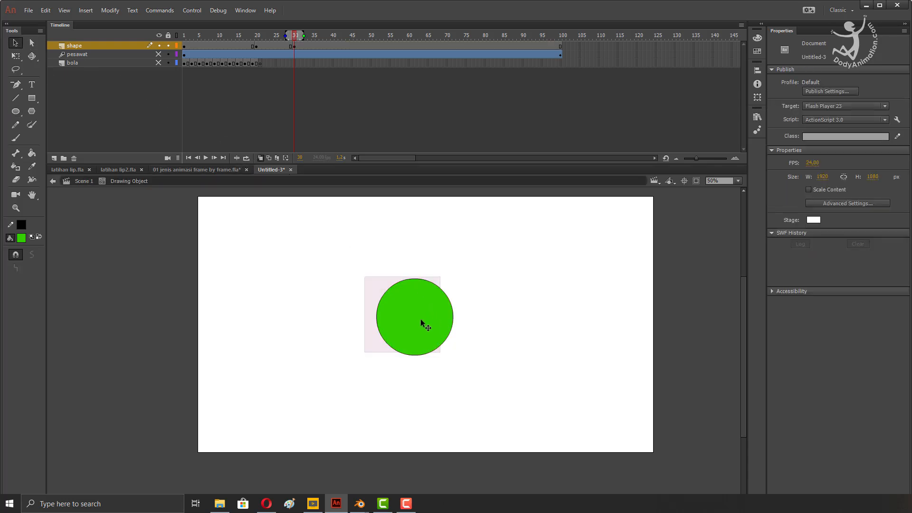
left_click_drag(427, 322, 415, 320)
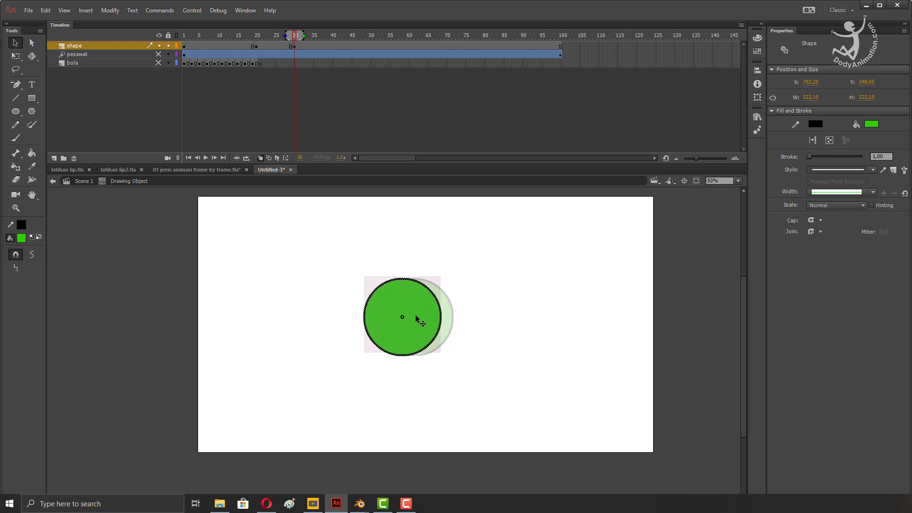
left_click(475, 301)
key("Return")
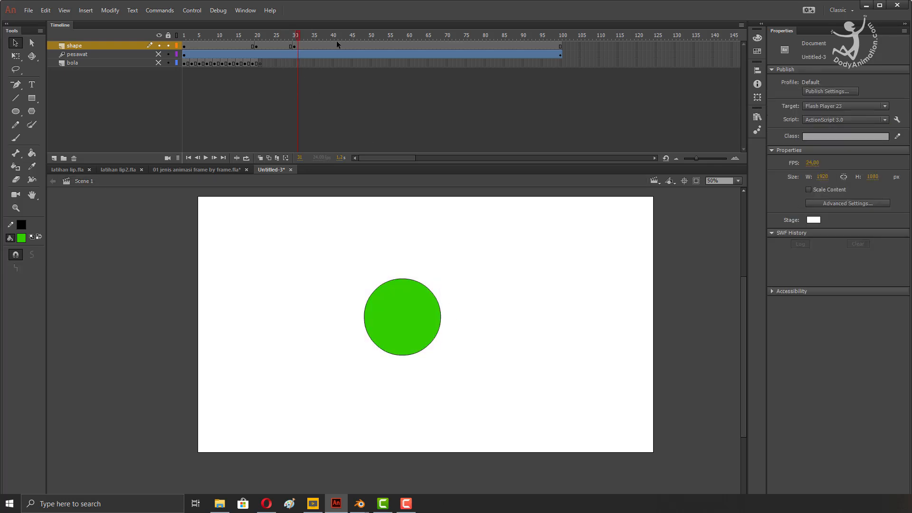
- Insert a keyframe at frame 50 and a blank keyframe at frame 60 of the "shape" layer
left_click(370, 46)
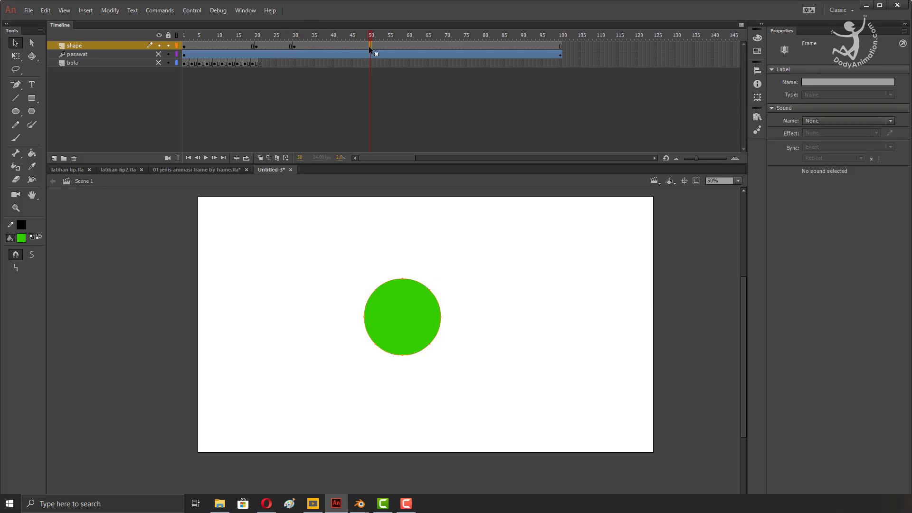
right_click(369, 47)
left_click(408, 122)
left_click(409, 47)
right_click(409, 46)
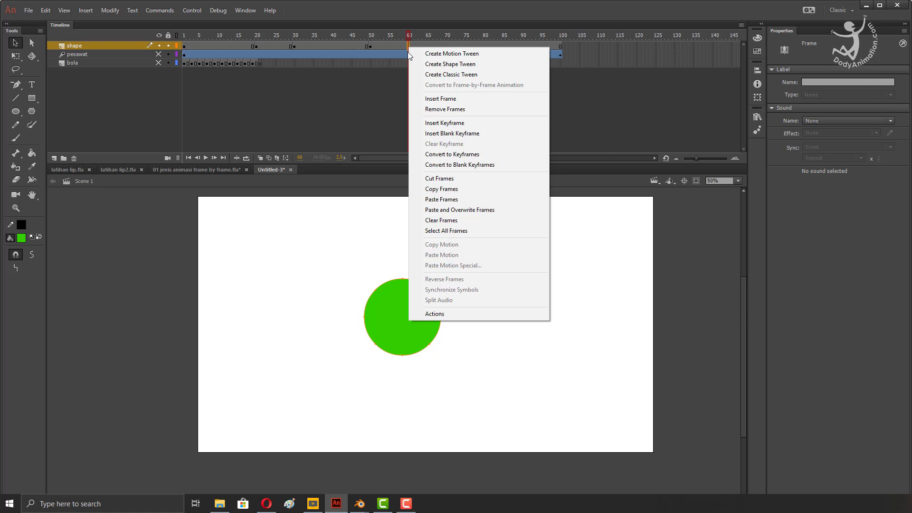
left_click(446, 134)
- Draw a pink-purple triangle about 387 px wide with the PolyStar tool at frame 60, with onion skin on
left_click(32, 113)
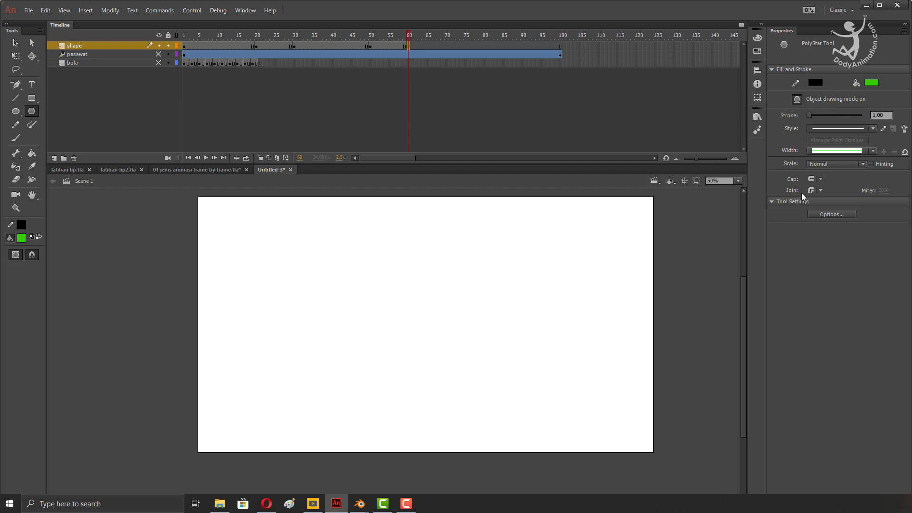
left_click(822, 217)
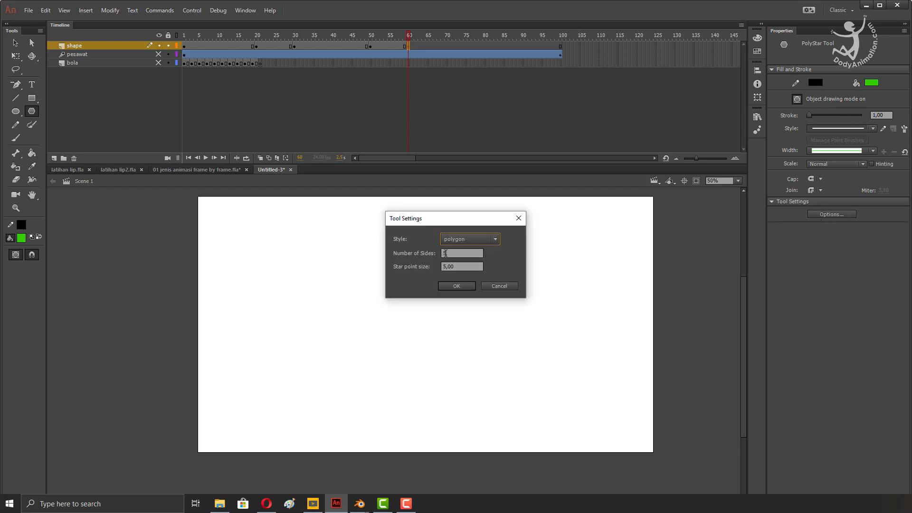
left_click(444, 286)
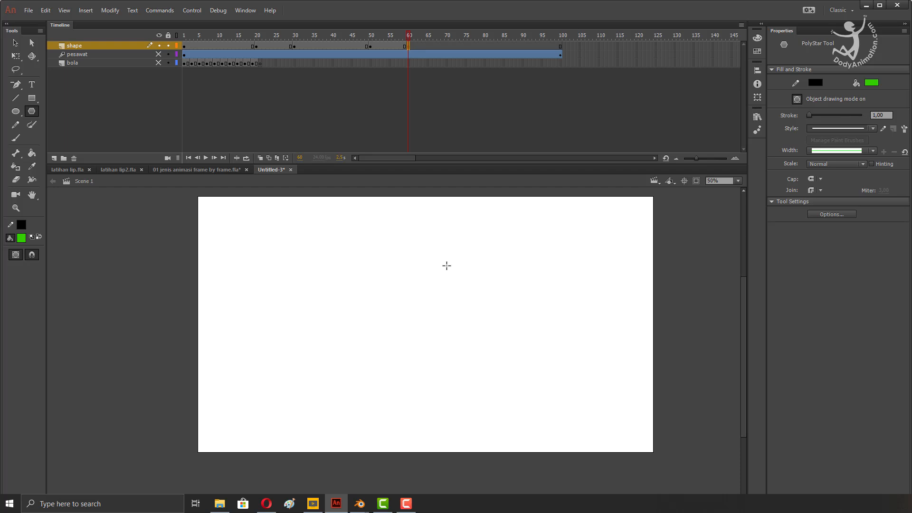
left_click(21, 238)
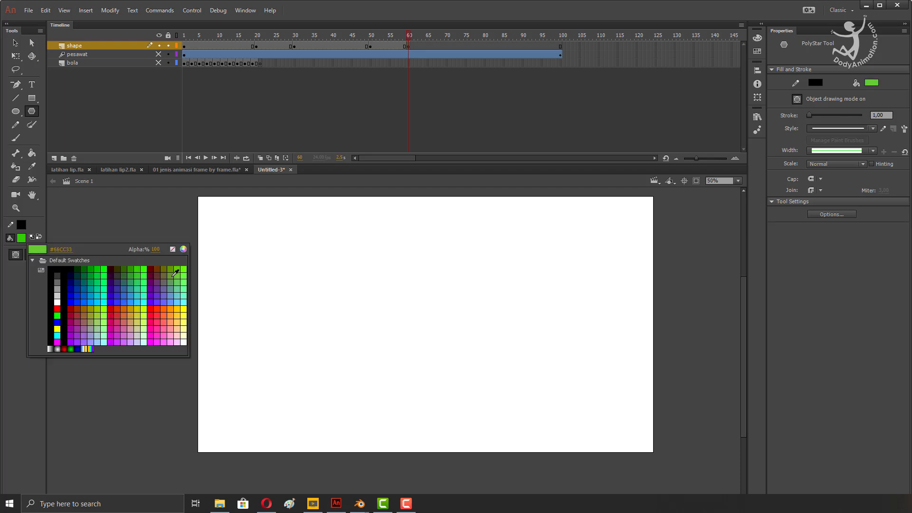
left_click(127, 332)
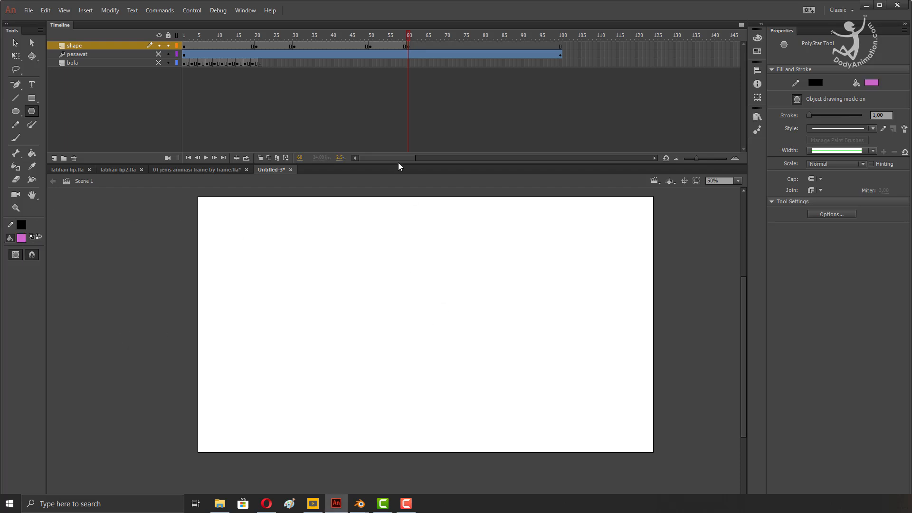
left_click(260, 158)
left_click_drag(377, 280, 422, 307)
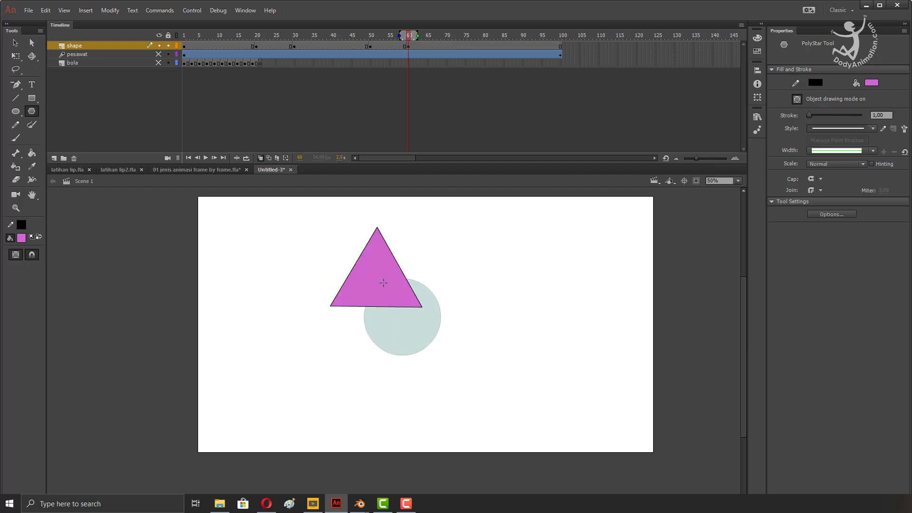
- Move the triangle's fill and outline together over the onion-skinned circle, then return to the main scene
left_click(15, 43)
double_click(386, 285)
left_click_drag(383, 279, 406, 307)
key("ctrl+z")
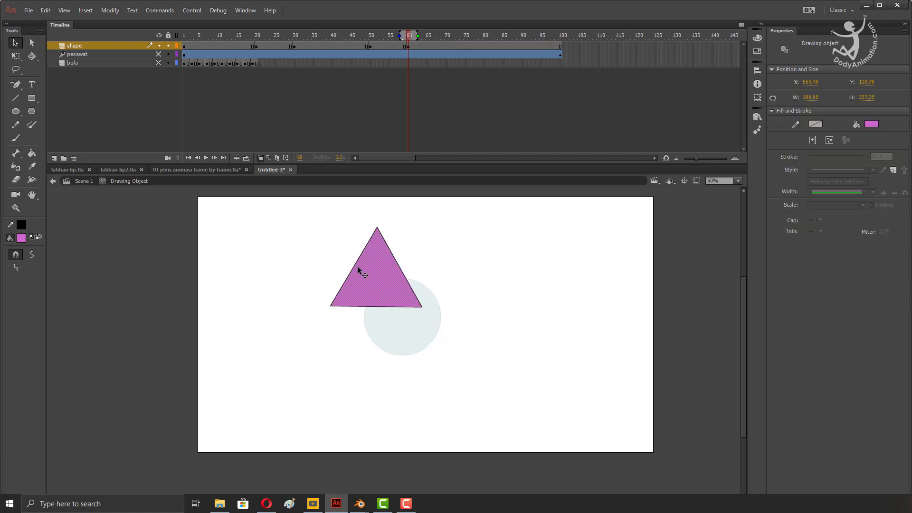
double_click(360, 271)
mouse_move(362, 271)
left_mouse_down()
mouse_move(401, 309)
mouse_move(396, 318)
left_mouse_up()
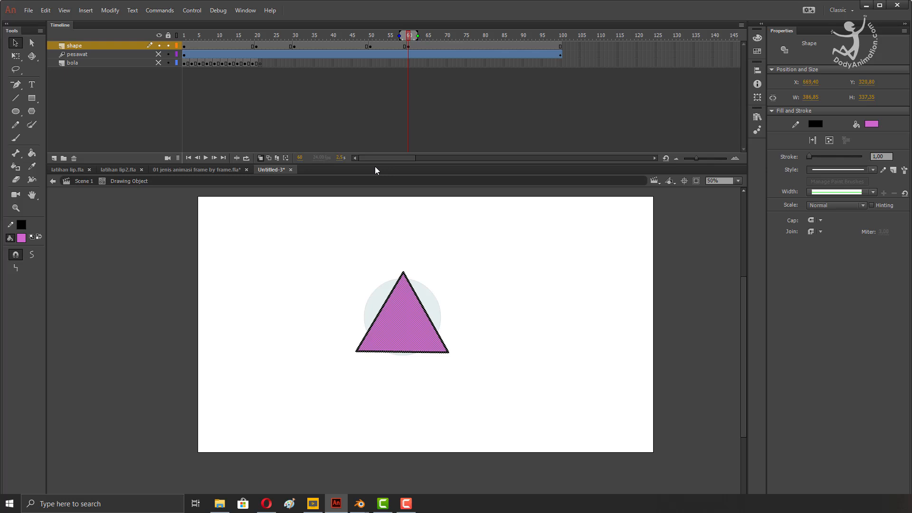
left_click(281, 205)
- Review the square, circle and triangle at the "shape" layer's keyframes at frames 1, 20, 30, 50 and 60
left_click_drag(407, 35, 185, 36)
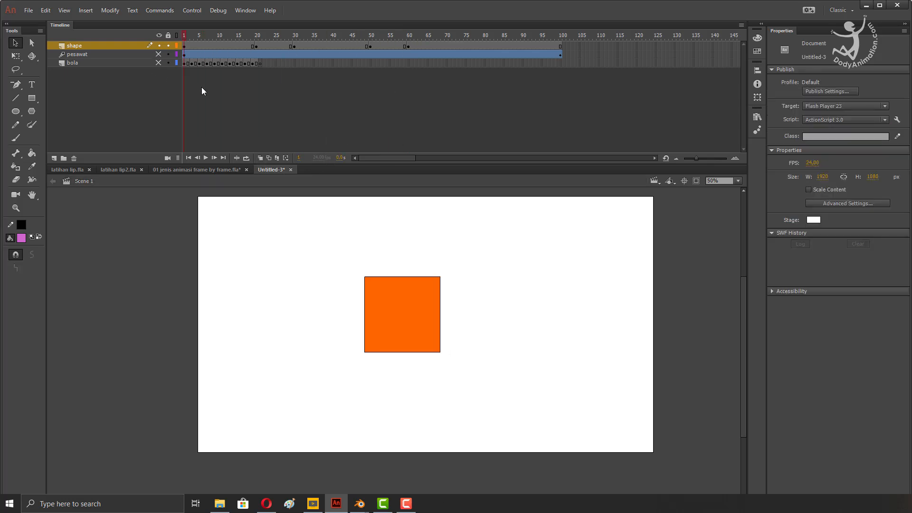
left_click(186, 47)
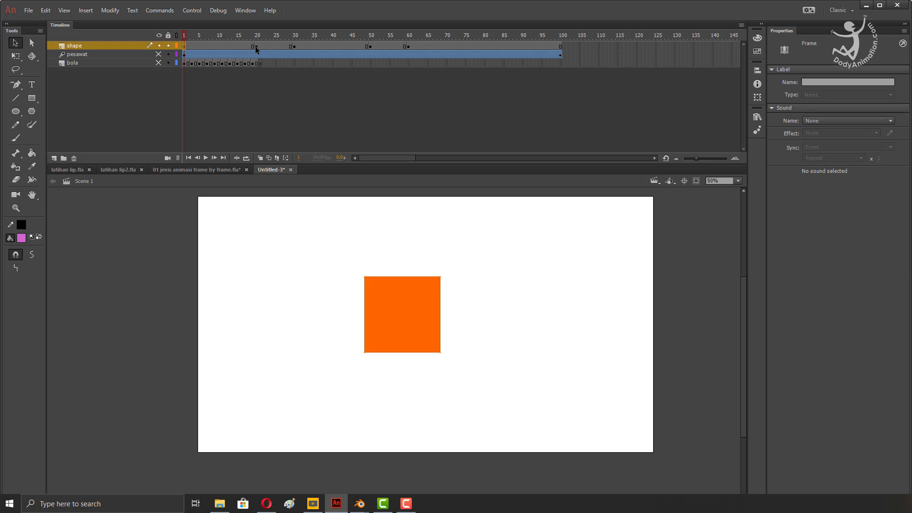
left_click(257, 46)
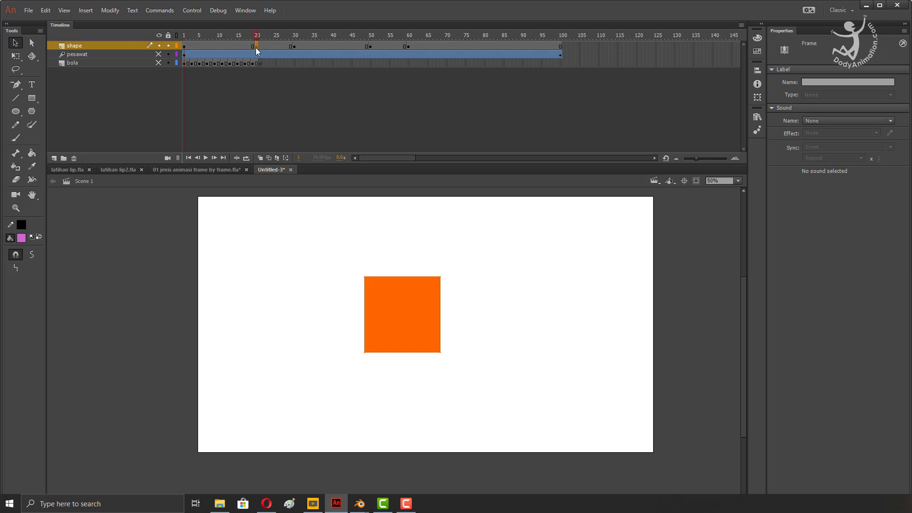
left_click(294, 47)
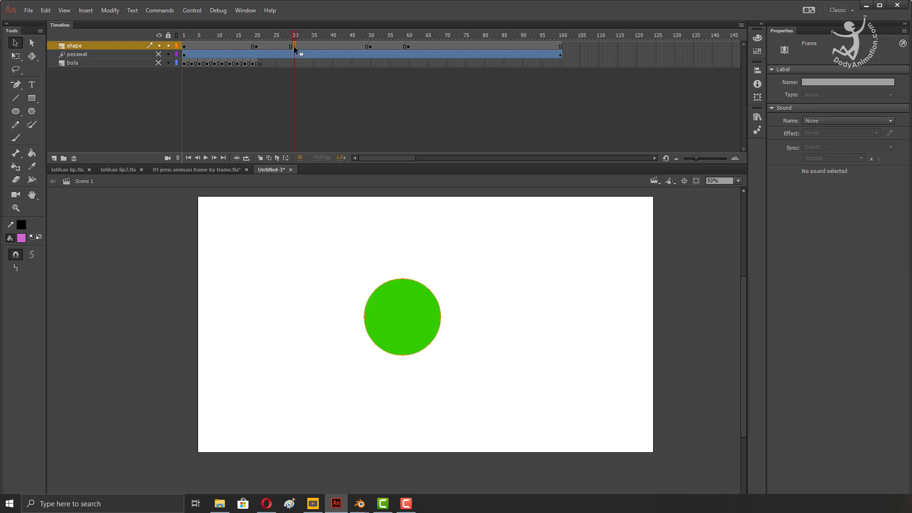
left_click(371, 47)
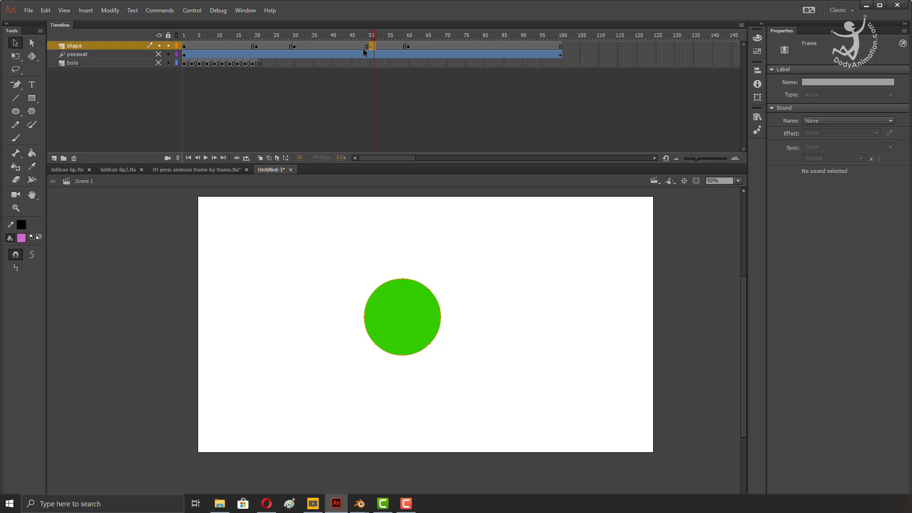
left_click(406, 47)
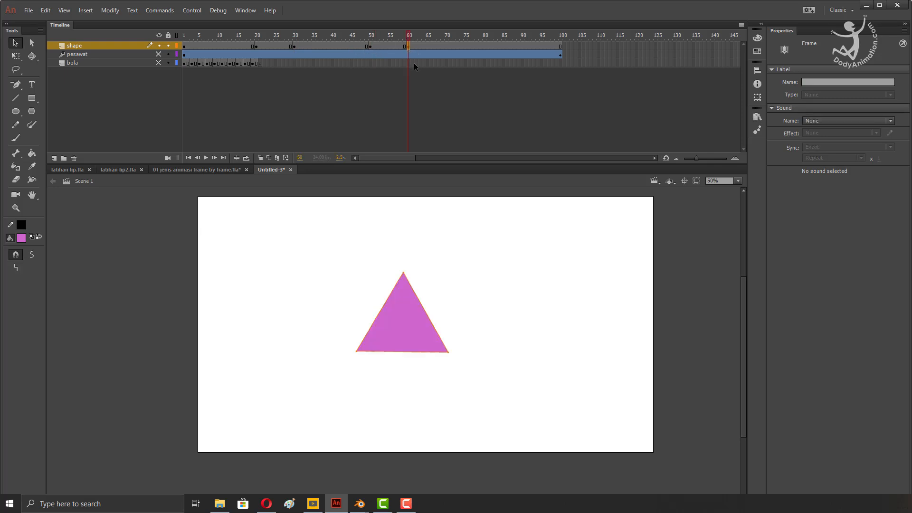
left_click_drag(399, 38, 240, 41)
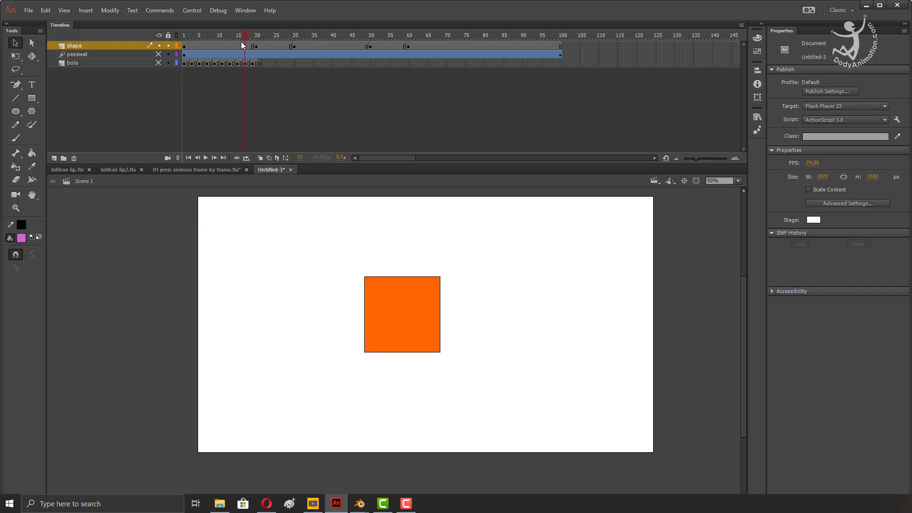
left_click(255, 45)
left_click(256, 46)
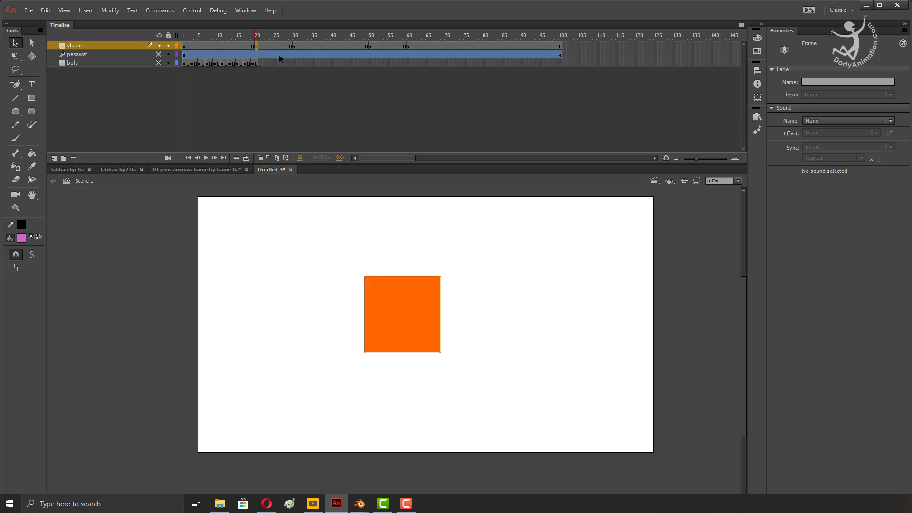
left_click(294, 46)
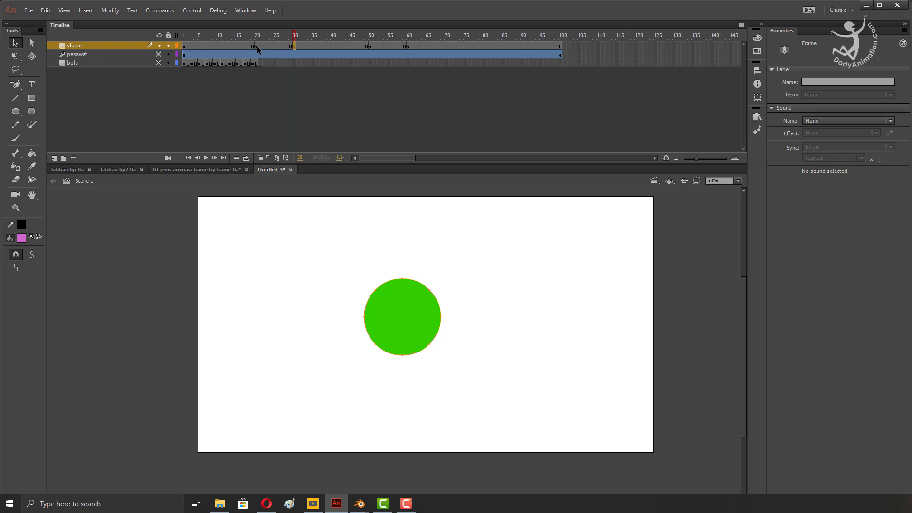
- Create a shape tween between frames 20 and 30 of the "shape" layer and preview the square-to-circle change
left_click(257, 46)
right_click(257, 46)
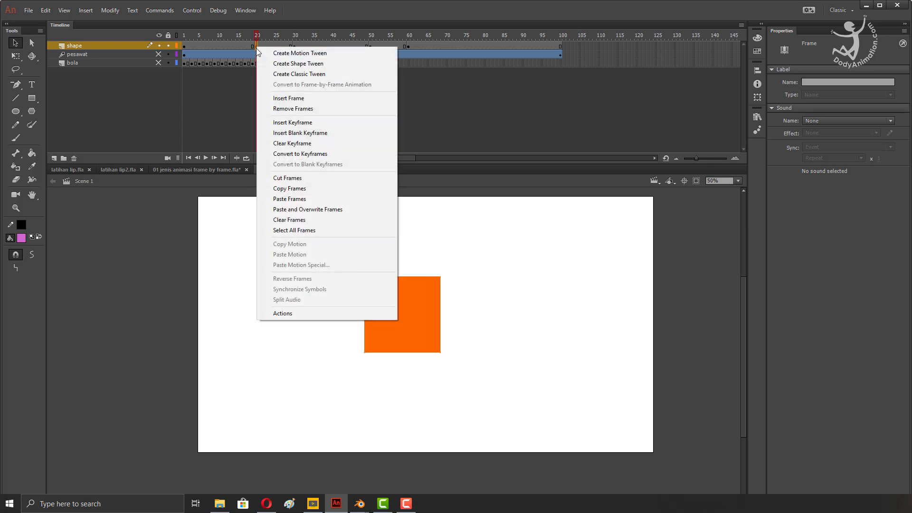
left_click(302, 64)
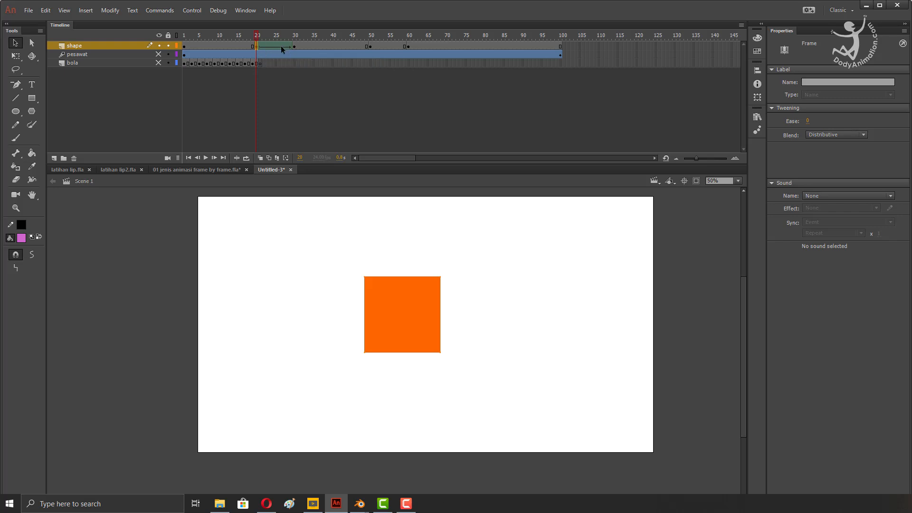
left_click_drag(257, 38, 276, 36)
left_click_drag(285, 42, 297, 43)
- Create a shape tween between frames 50 and 60 of the "shape" layer and play the animation from near the start
left_click(369, 47)
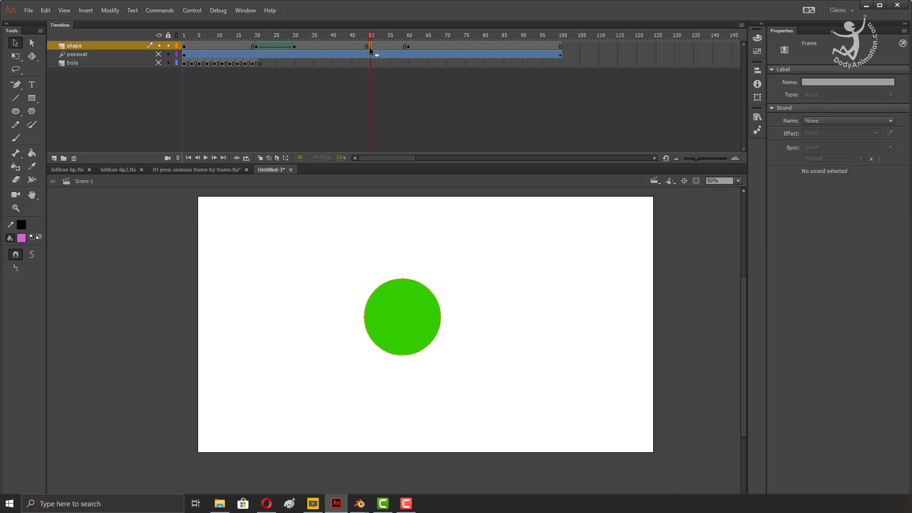
right_click(370, 47)
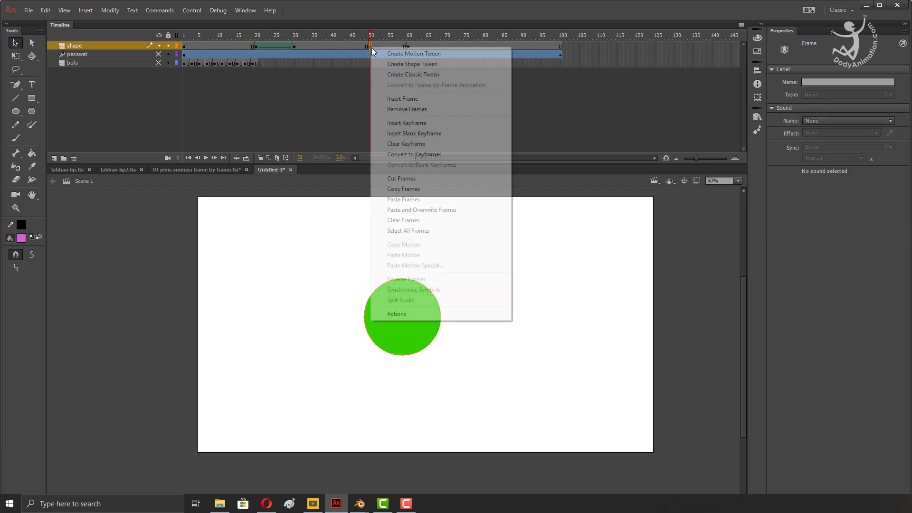
left_click(411, 64)
left_click_drag(374, 35, 207, 84)
key("Return")
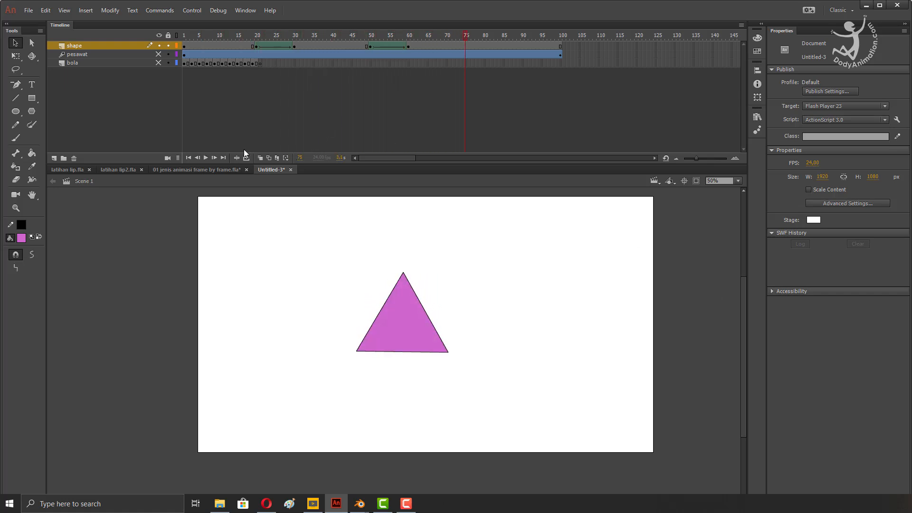
- In "01 jenis animasi frame by frame.fla", hide the "shape" and "back3" layers and show the lowest "back" layer
left_click(187, 171)
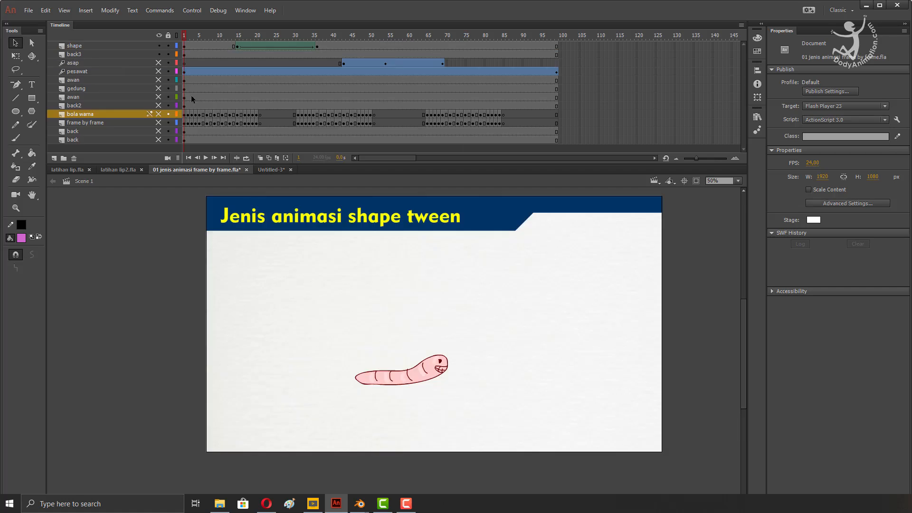
left_click(159, 46)
left_click(158, 140)
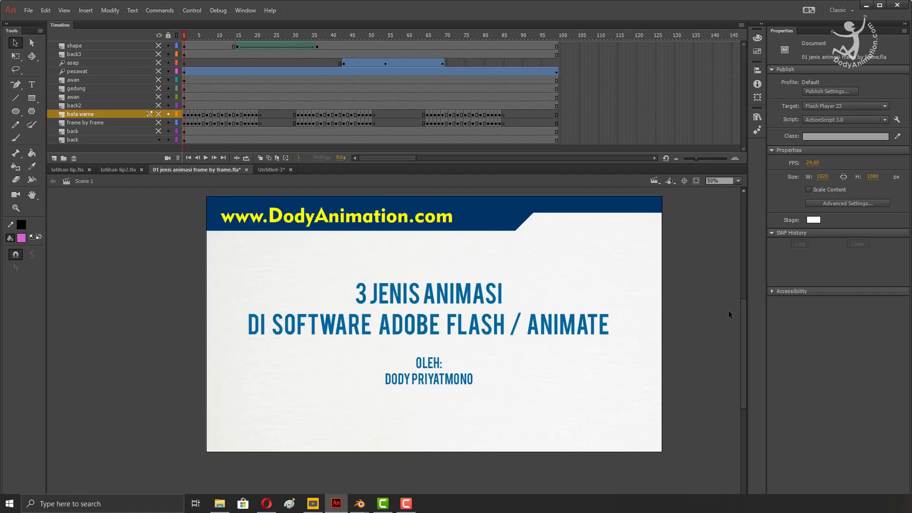